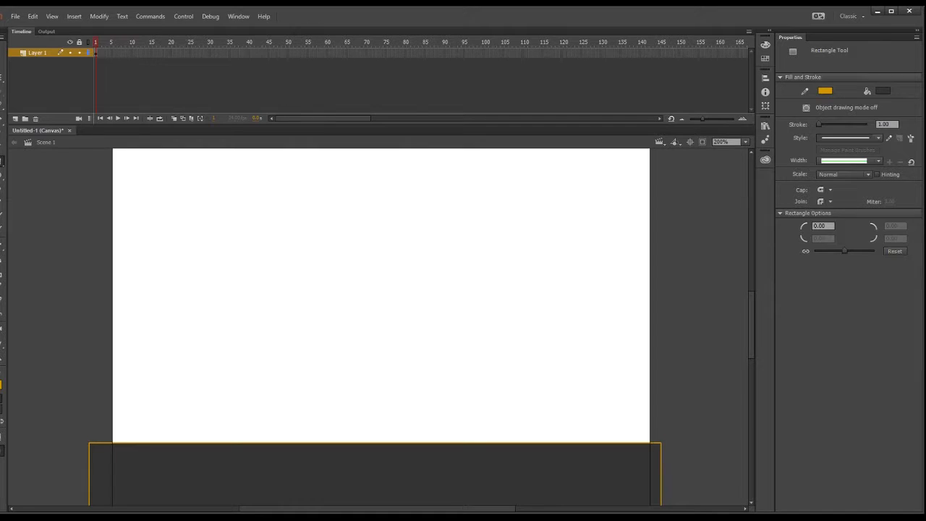
Enlarge the dark ground rectangle to about 563 by 125 px and shift it over the stage's lower edge.
scroll(752, 342, down, 3)
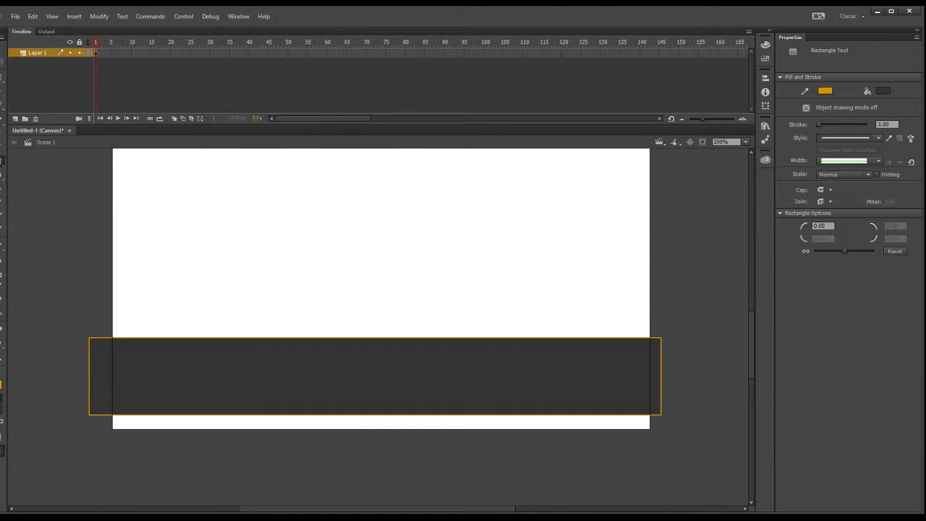
click(1, 50)
click(105, 346)
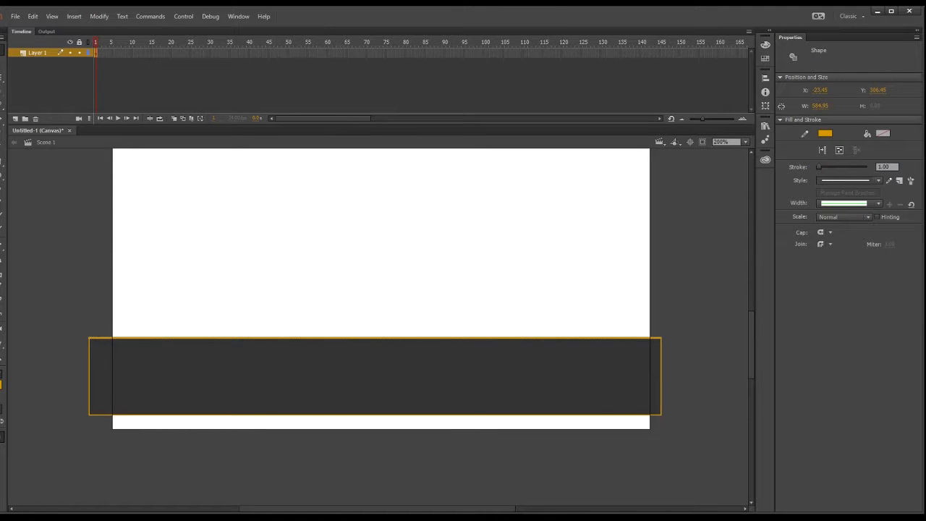
click(2, 77)
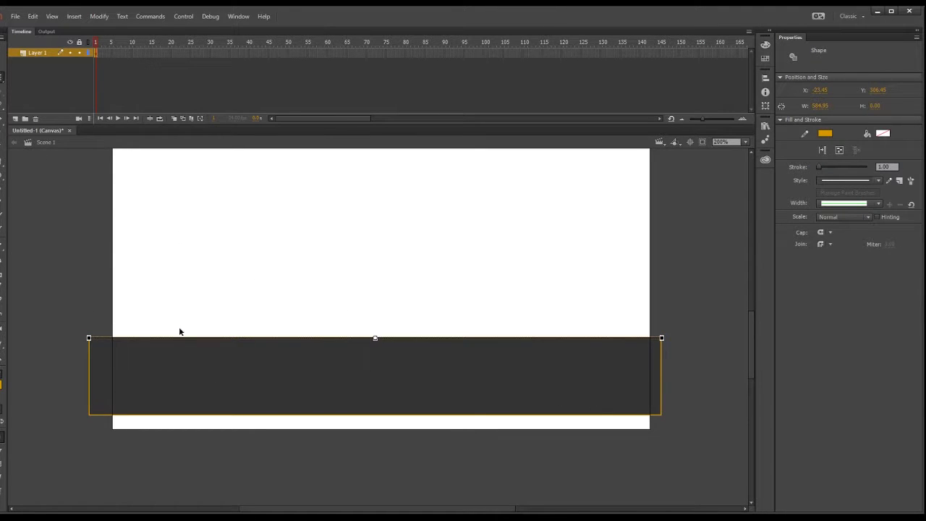
mouse_move(77, 322)
mouse_down()
mouse_move(568, 413)
mouse_move(681, 453)
mouse_up()
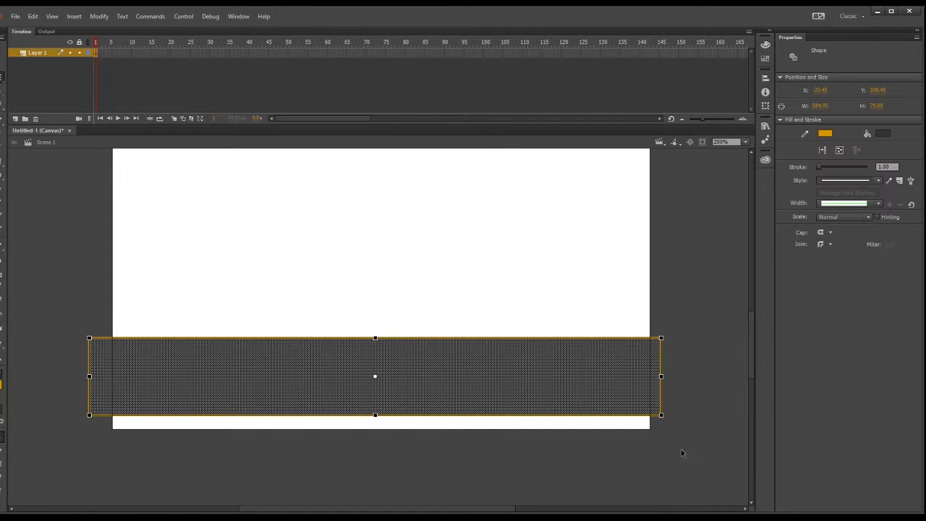
drag(661, 414, 665, 432)
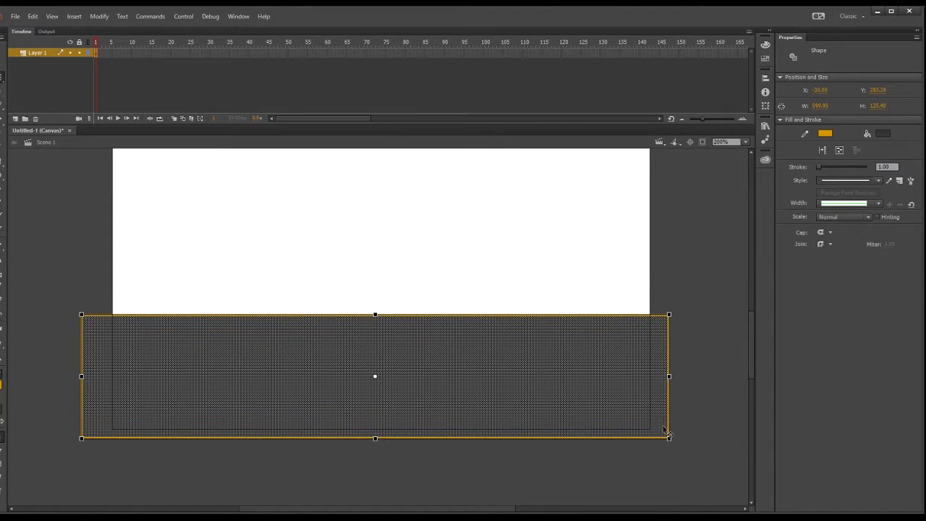
drag(601, 374, 607, 399)
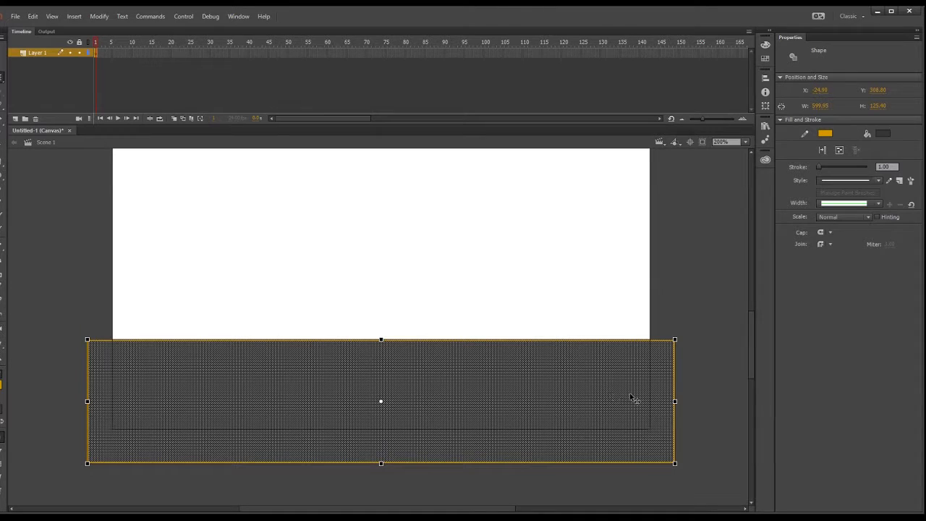
drag(674, 401, 658, 403)
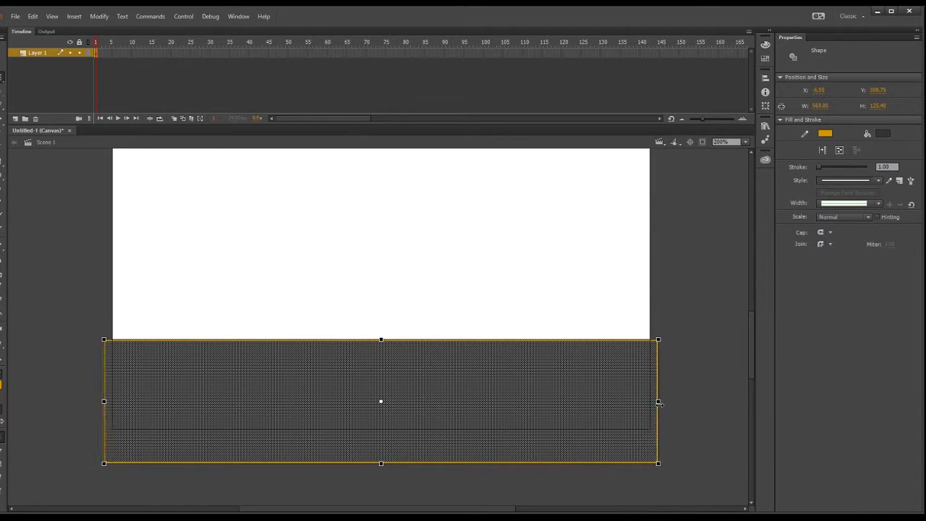
click(659, 413)
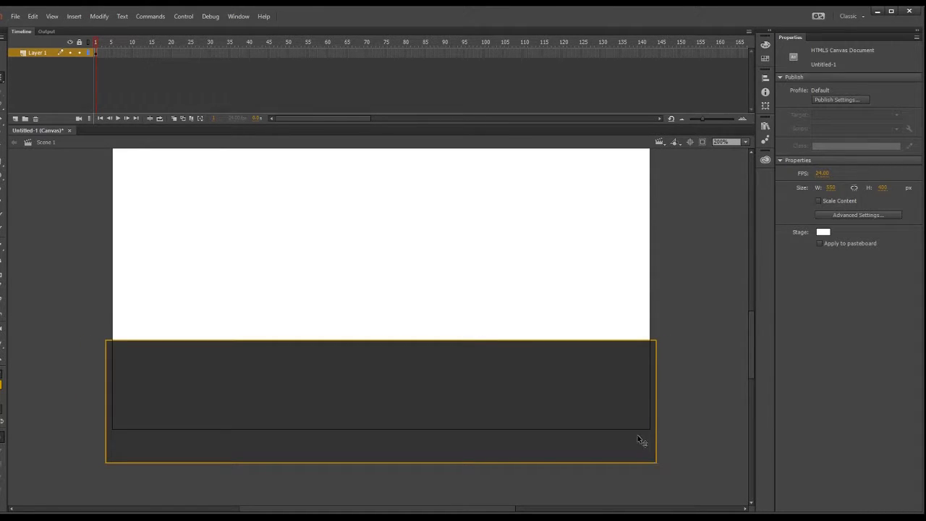
Reduce the ground rectangle's height to about 82 px, keeping it across the stage's lower edge.
drag(677, 492, 104, 320)
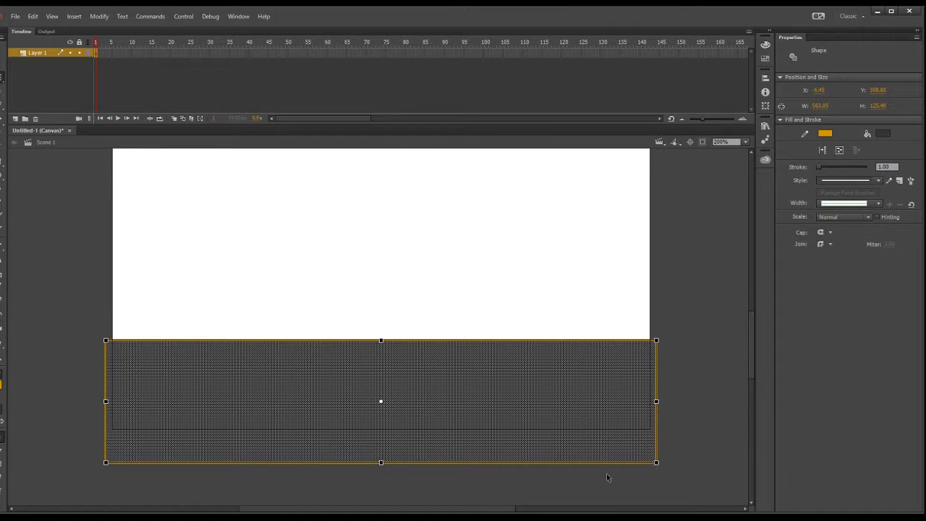
drag(381, 461, 381, 442)
click(706, 348)
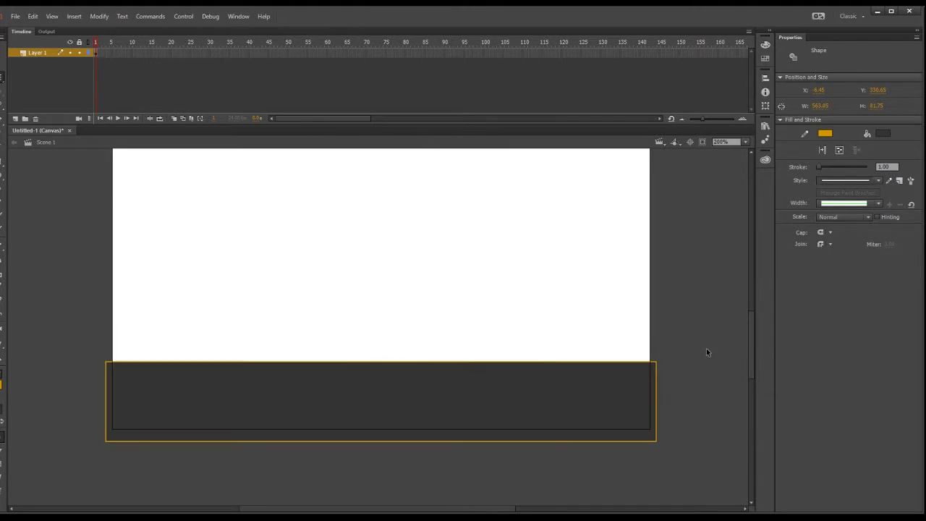
Draw a thin brown horizontal rectangle about 263 by 10 px, starting off the stage's left edge in its upper half.
drag(751, 346, 749, 304)
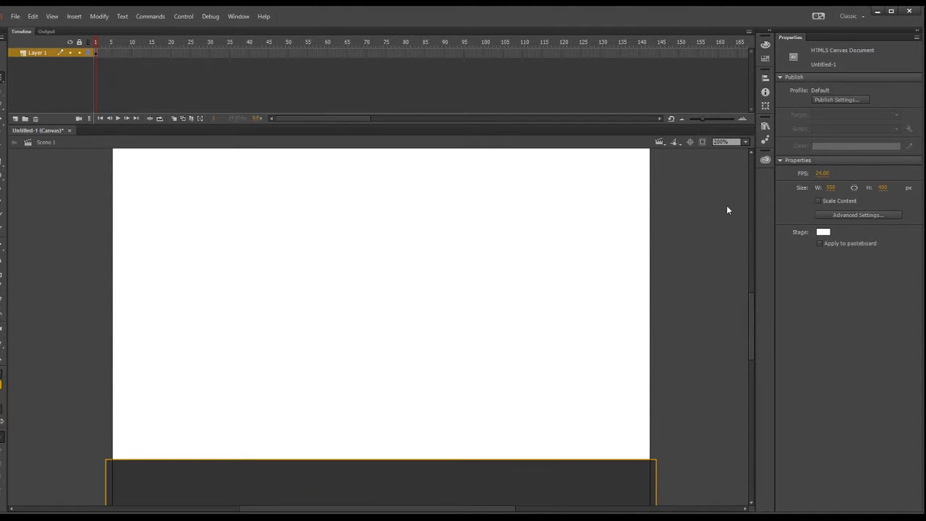
key(ctrl+minus)
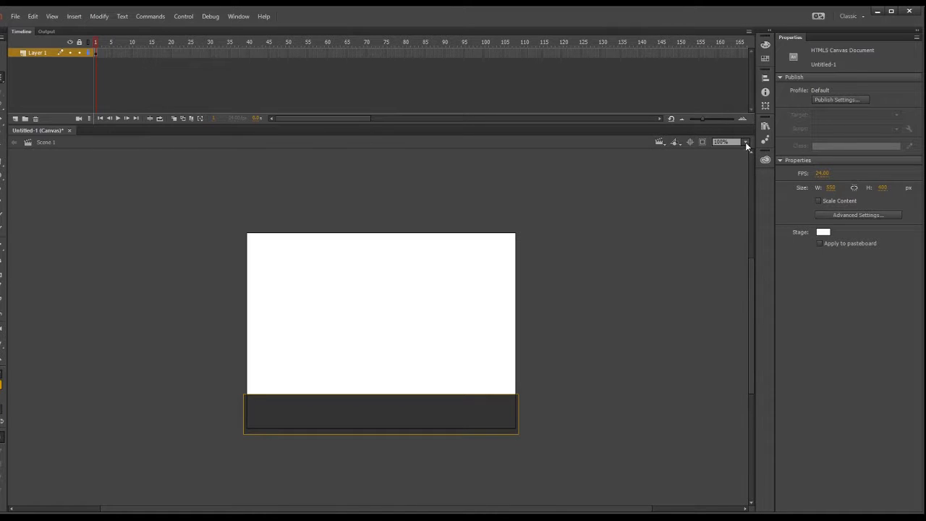
key(ctrl+equal)
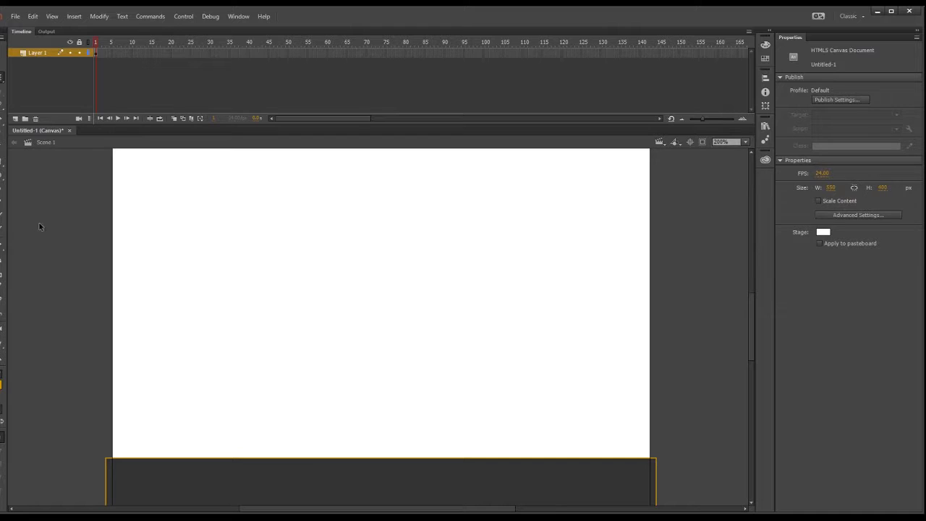
click(2, 165)
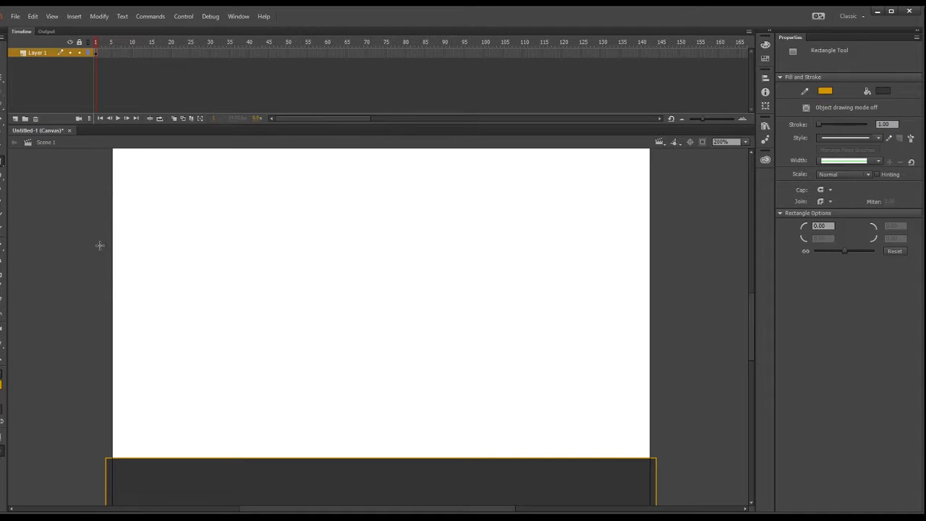
click(1, 406)
mouse_move(85, 235)
mouse_down()
mouse_move(169, 248)
mouse_move(342, 246)
mouse_up()
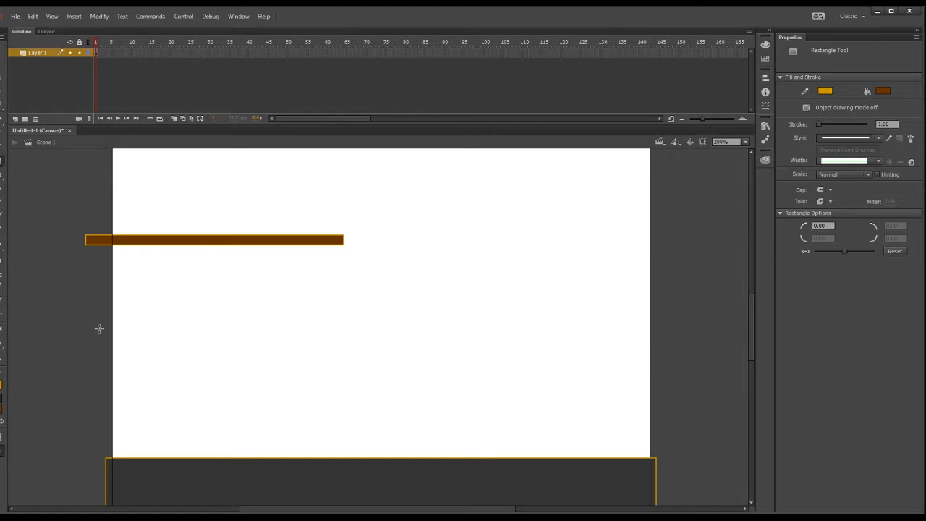
mouse_move(86, 329)
mouse_down()
mouse_move(320, 333)
mouse_move(338, 351)
mouse_move(344, 340)
mouse_up()
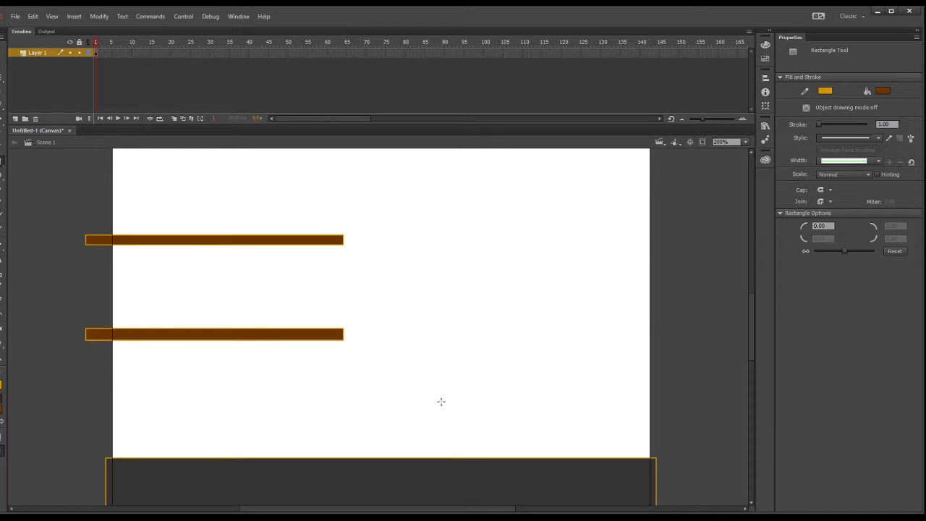
key(ctrl+z)
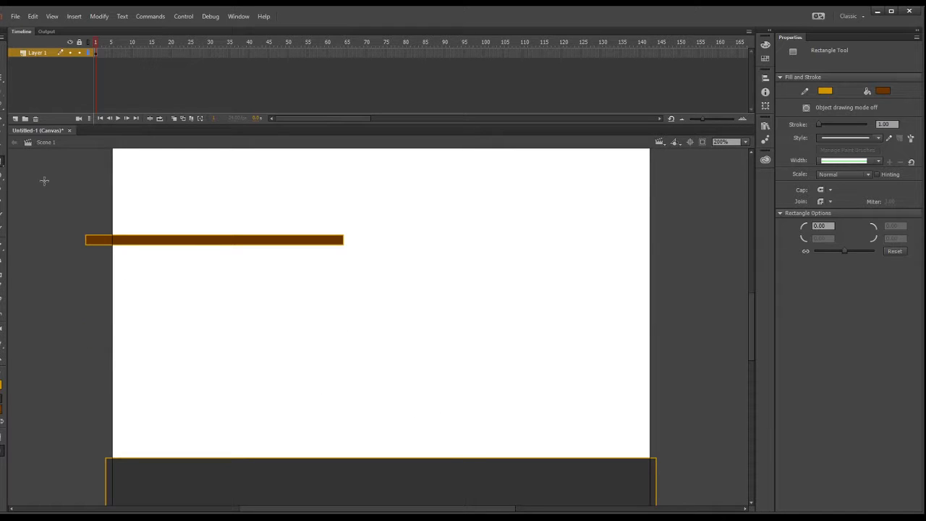
Duplicate the brown bar and place the copy below the original, aligned with it at about Y 170.
key(q)
drag(58, 225, 348, 261)
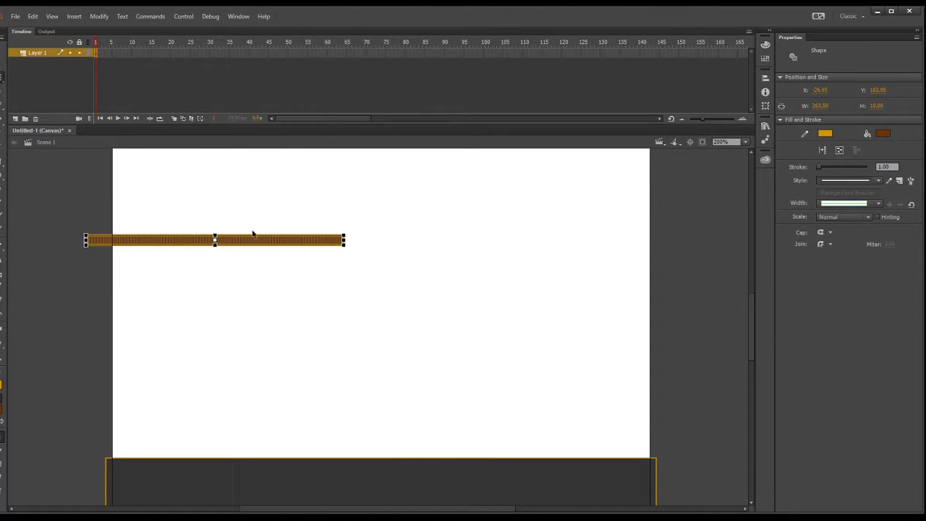
click(300, 296)
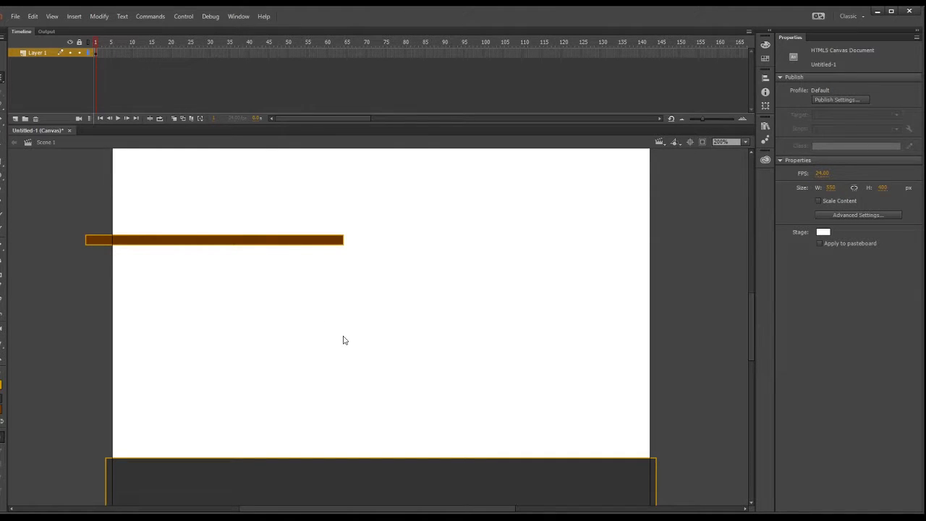
key(ctrl+v)
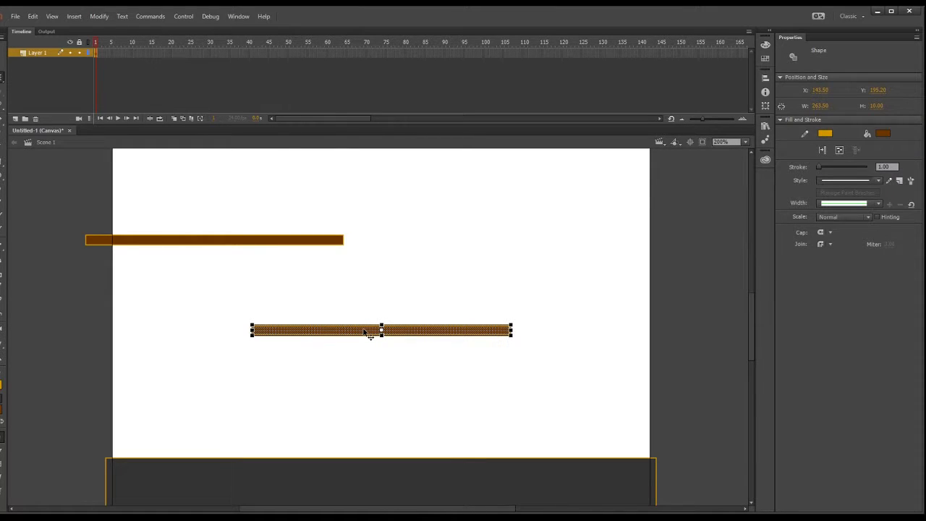
drag(372, 332, 203, 307)
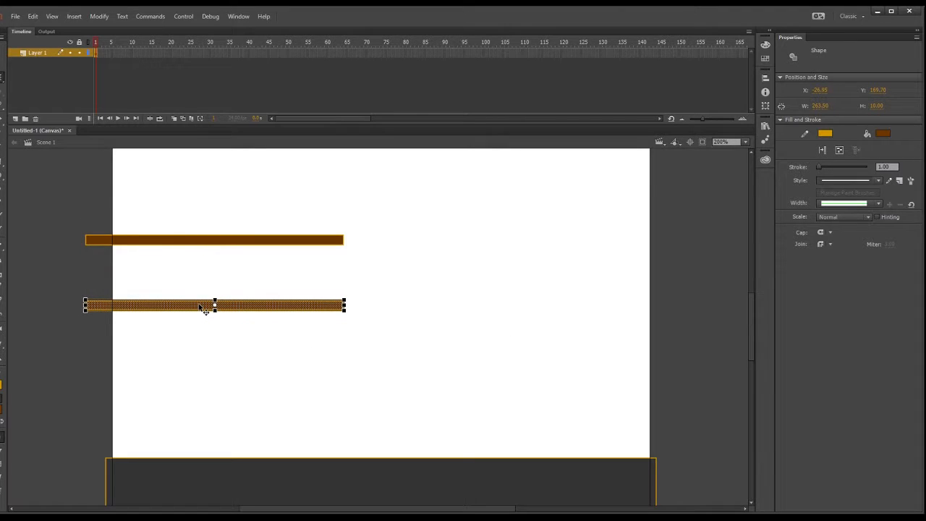
click(146, 391)
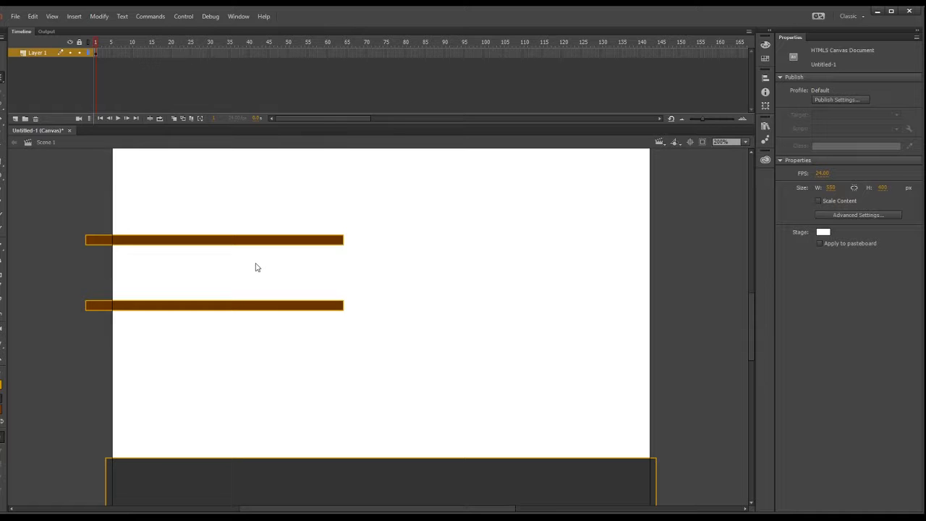
Paste a third brown bar and align it below the second one at about Y 235.
key(ctrl+v)
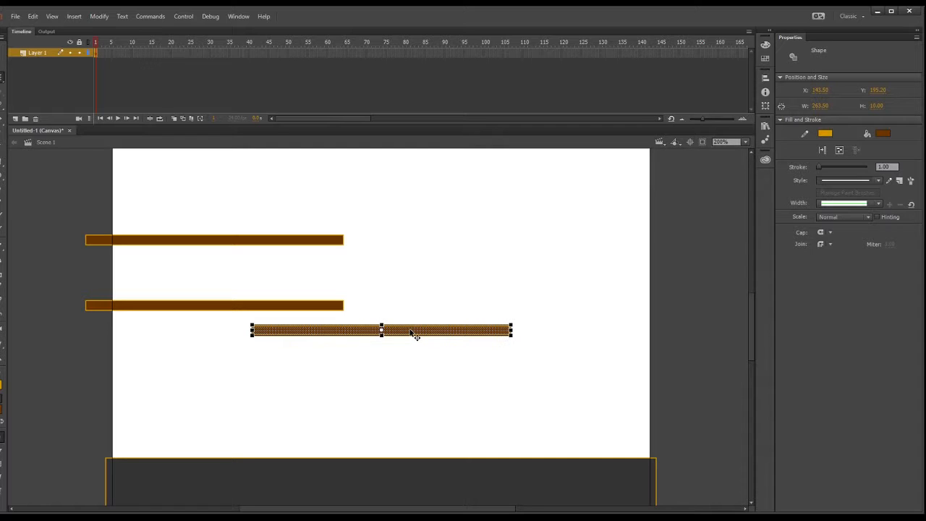
drag(411, 331, 243, 369)
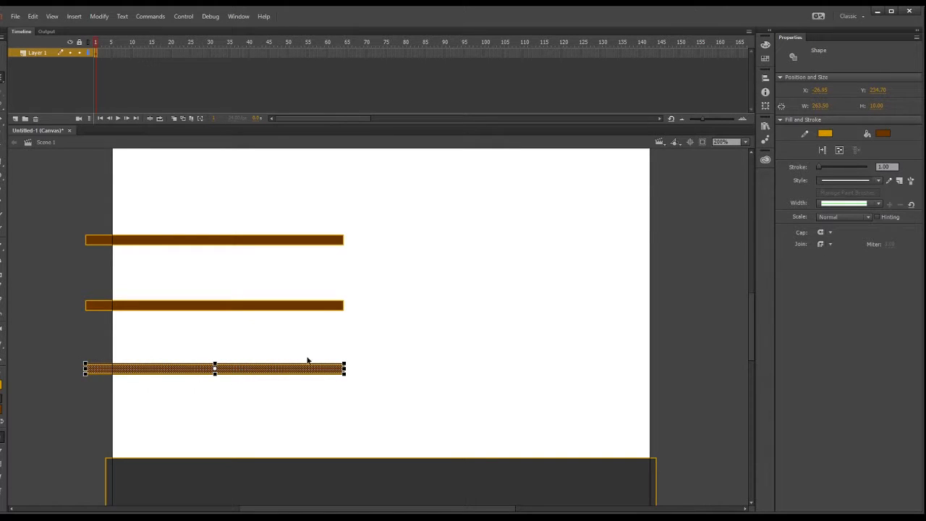
click(386, 335)
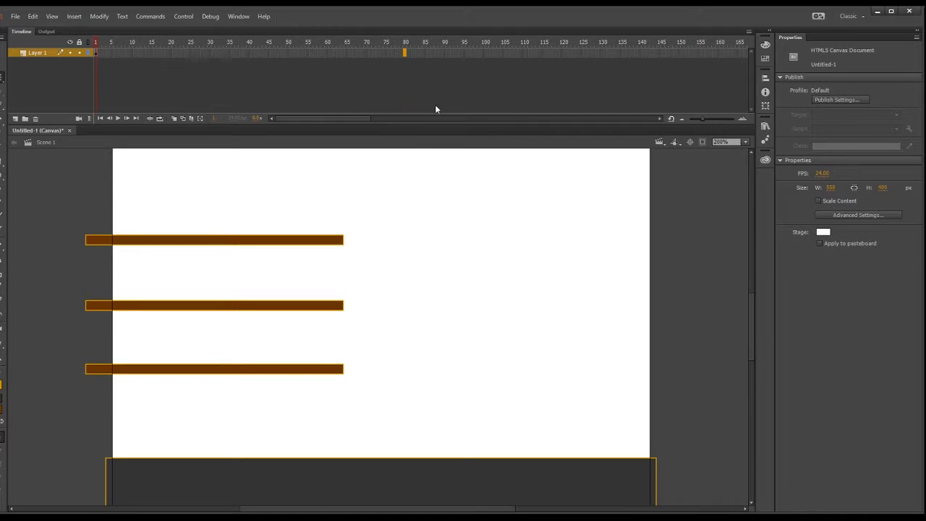
Extend Layer 1 to frame 80 and rename the layer bg.
drag(404, 52, 73, 99)
click(36, 52)
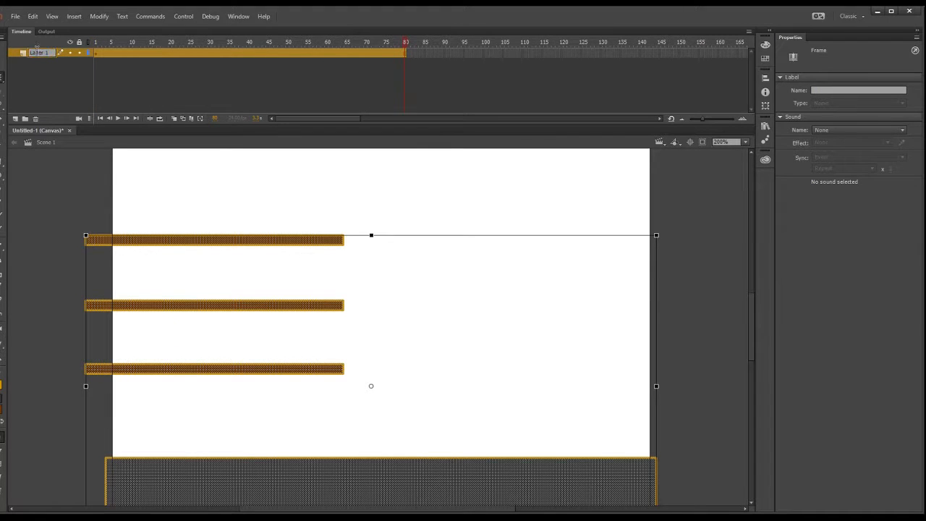
double_click(36, 52)
key(BackSpace)
text(bg)
click(55, 71)
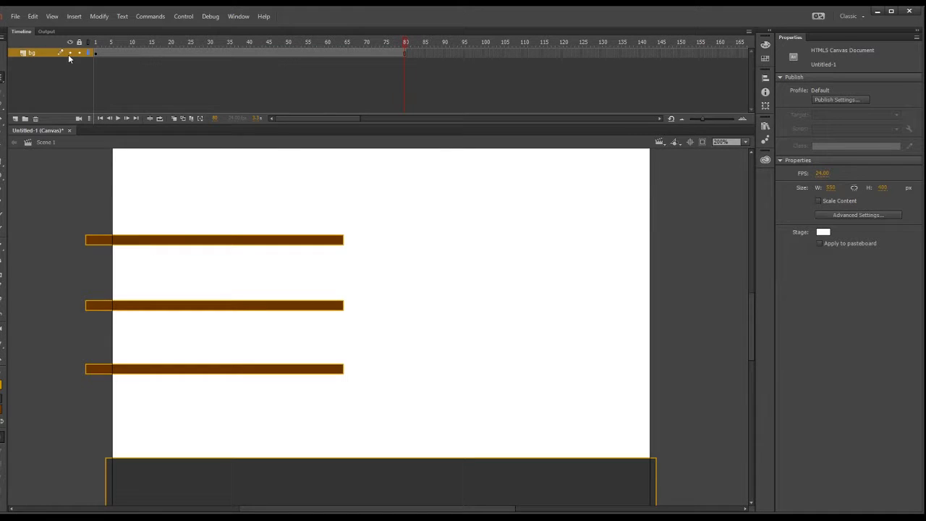
Lock the bg layer and add a new layer above it.
click(80, 53)
click(15, 117)
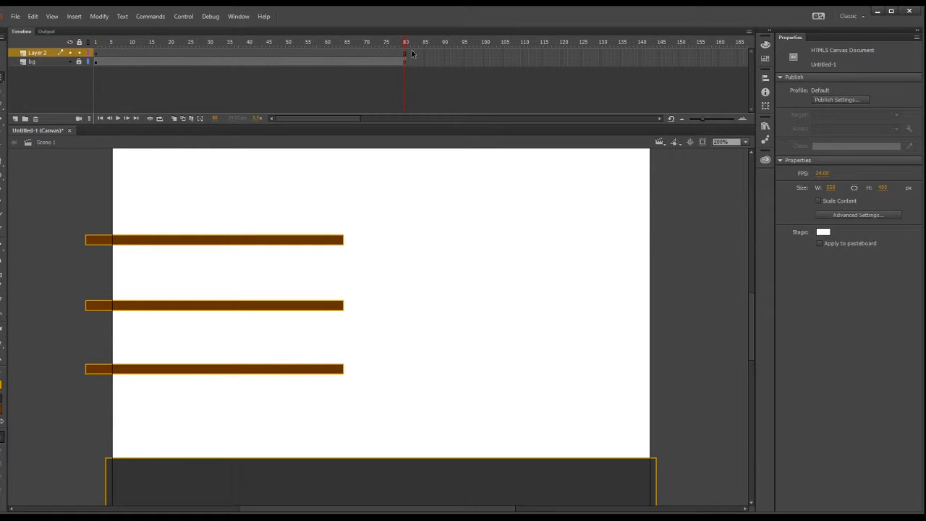
Remove Layer 2's frames from frame 3 onward and select its first frame.
drag(417, 53, 165, 57)
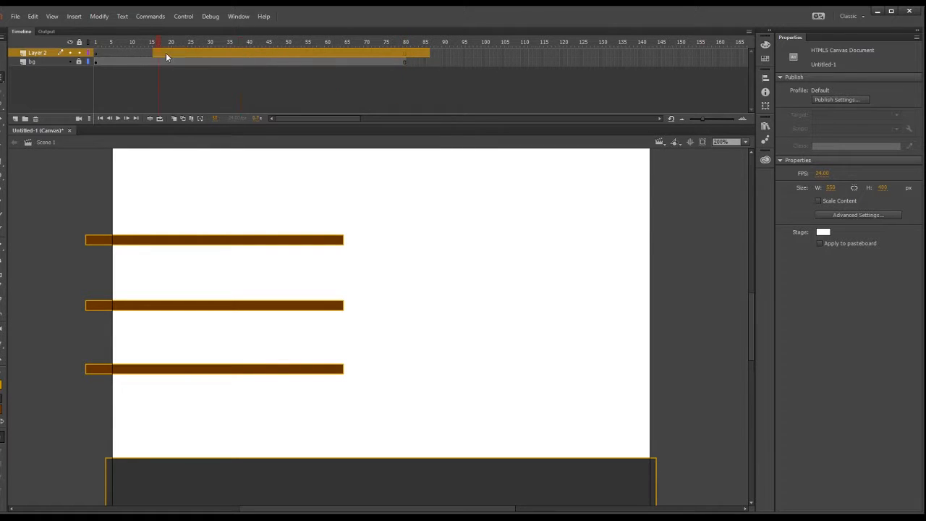
click(104, 53)
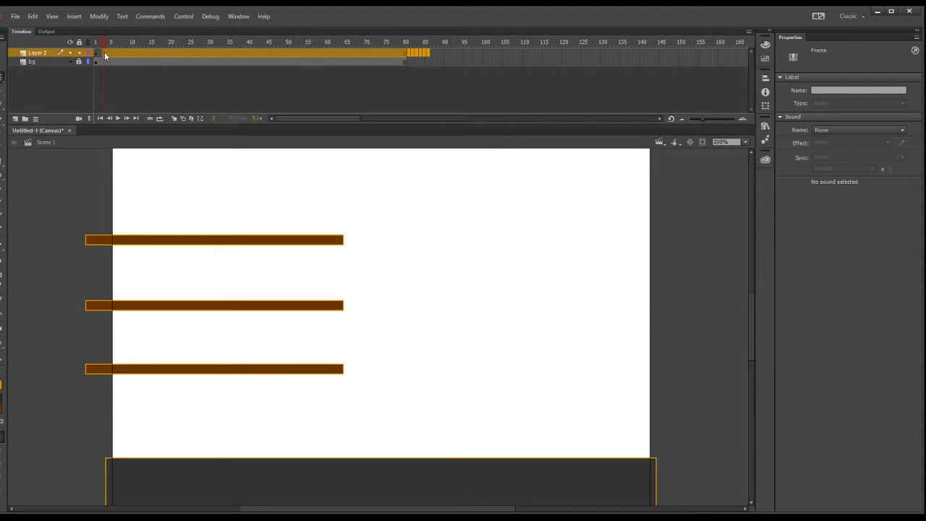
key(shift+F5)
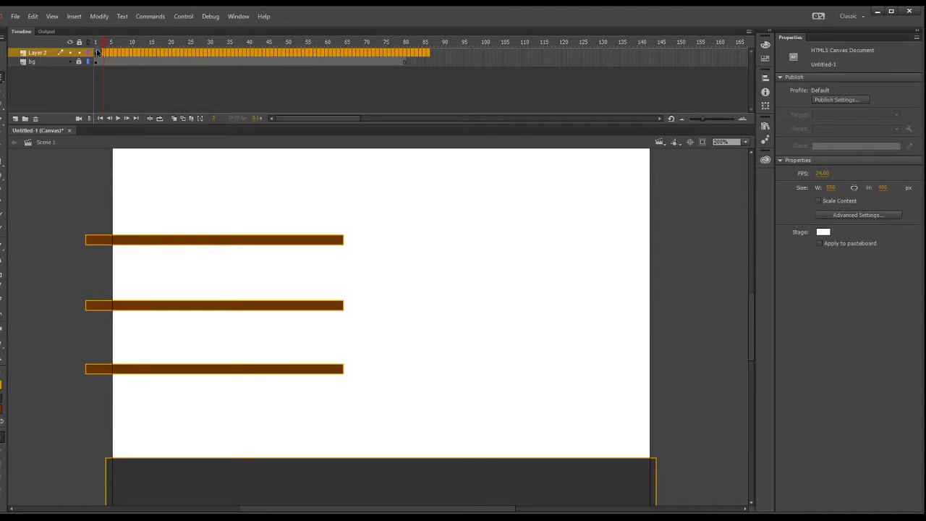
click(96, 55)
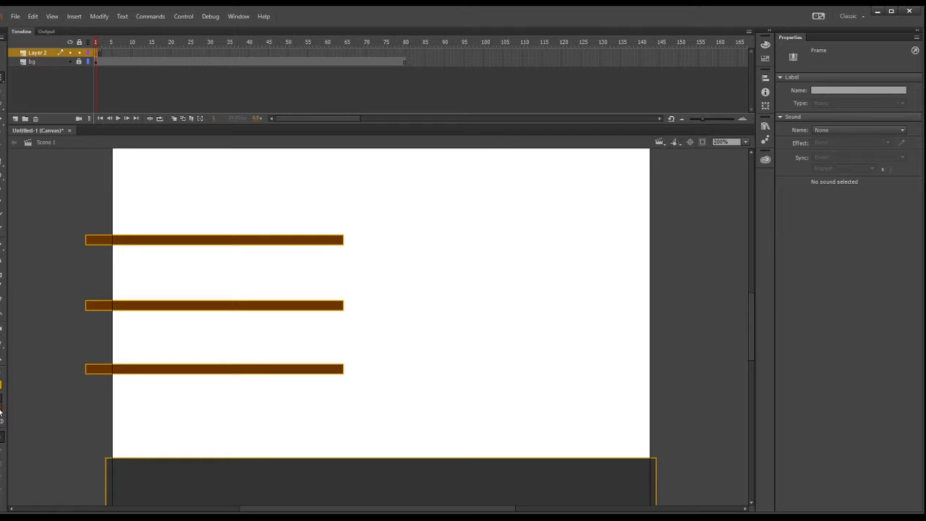
Set the fill colour to red.
click(46, 362)
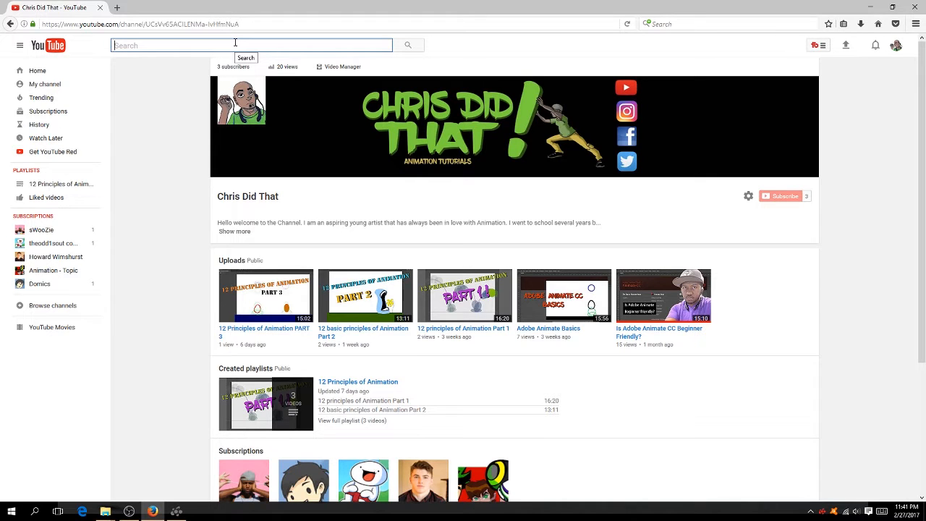
text(a b)
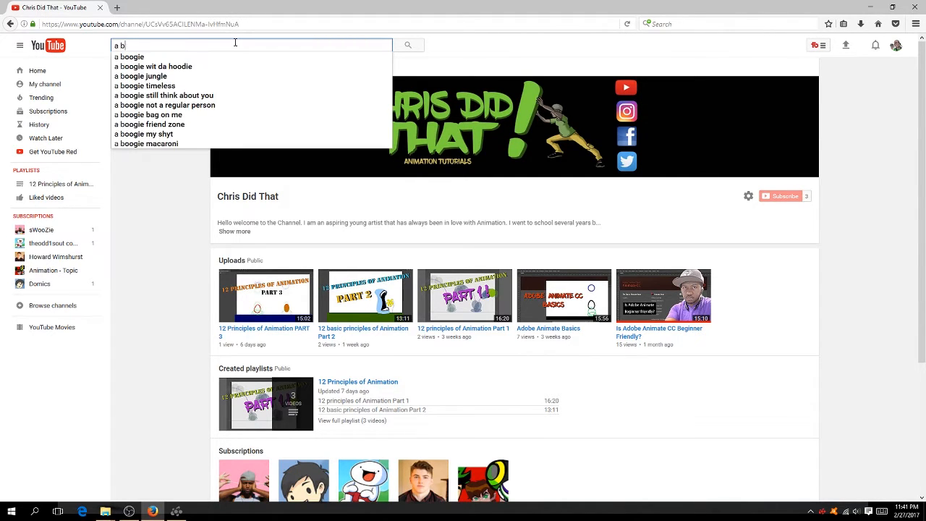
text(ruc\\)
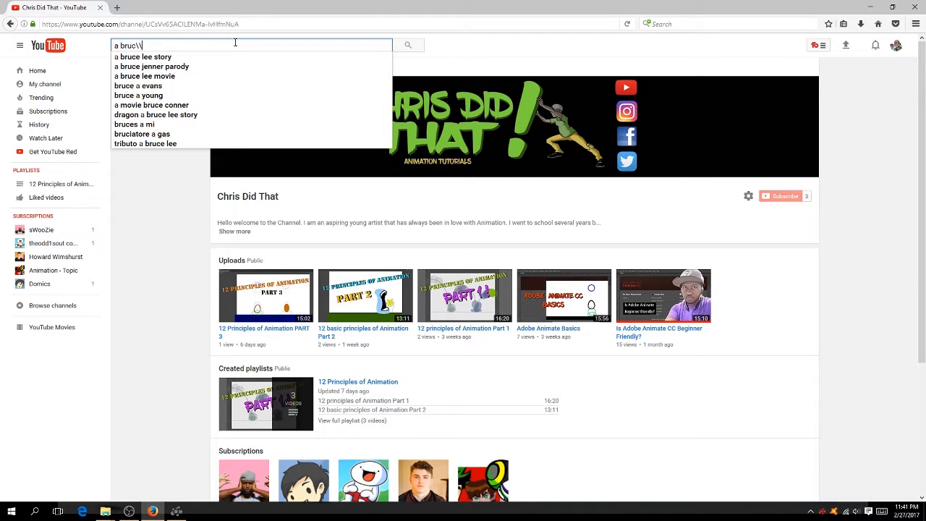
key(BackSpace)
key(BackSpace)
key(BackSpace)
key(BackSpace)
key(BackSpace)
key(BackSpace)
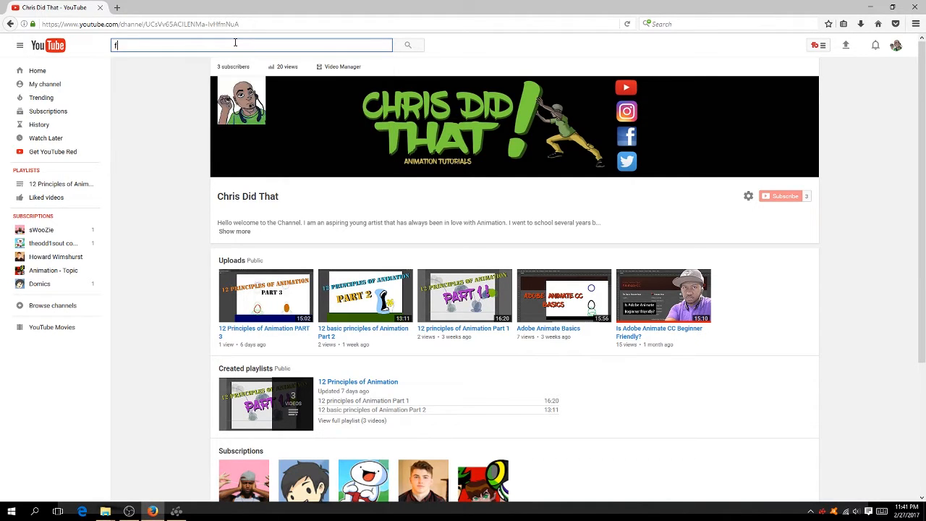
Search YouTube for "falling brick".
text(fallim)
text(g)
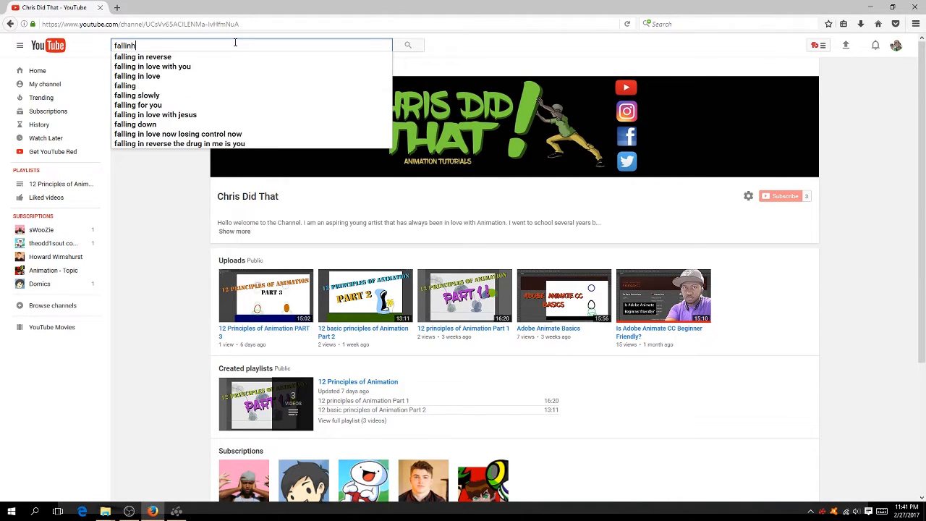
key(BackSpace)
key(BackSpace)
key(BackSpace)
text(ng brick)
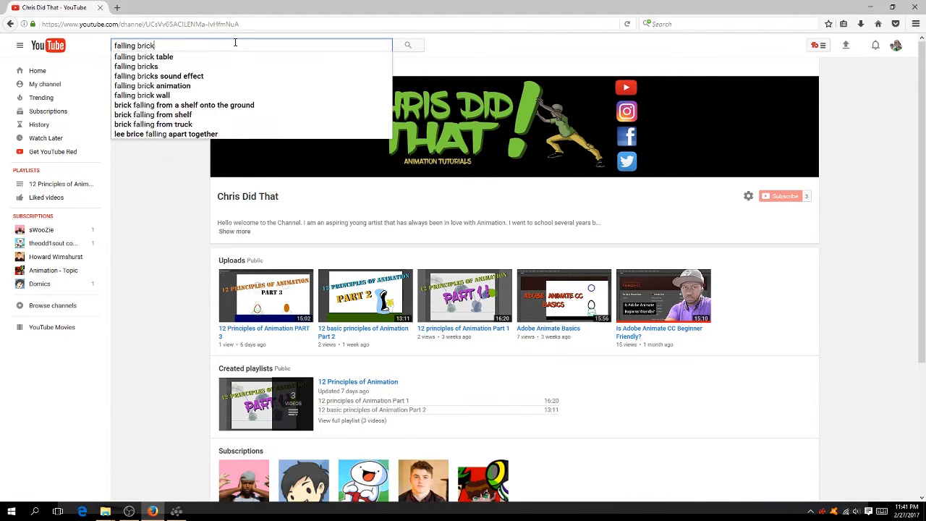
key(Return)
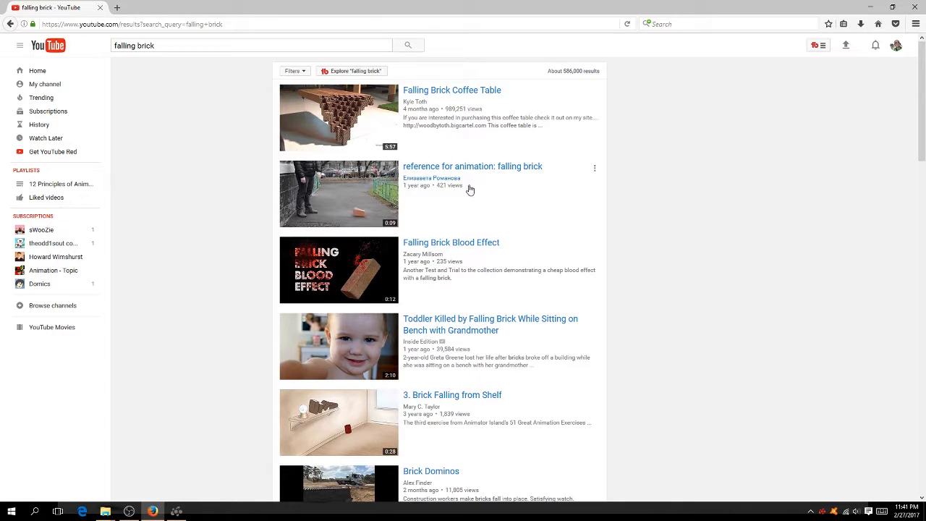
Watch the videos "reference for animation: falling brick" and "Brick Drop Reference ANI 114", pausing each after a brick lands.
click(433, 167)
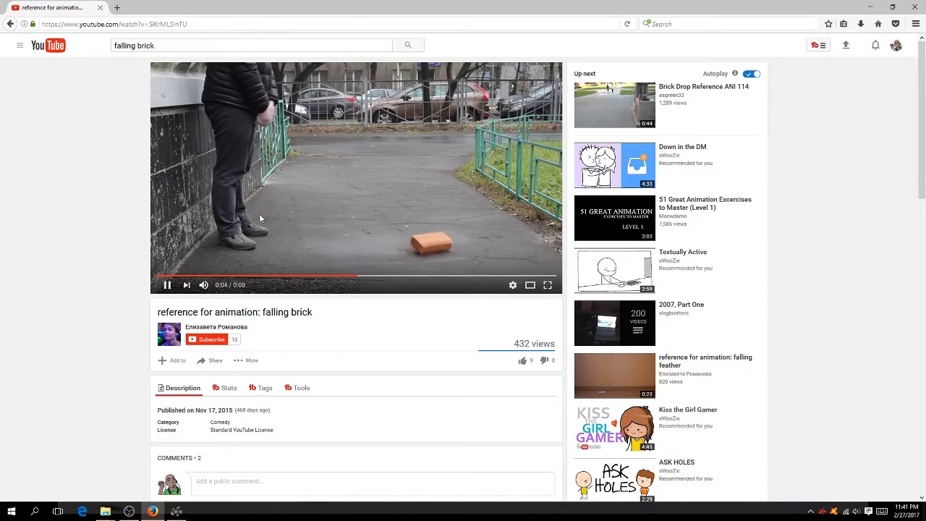
click(167, 285)
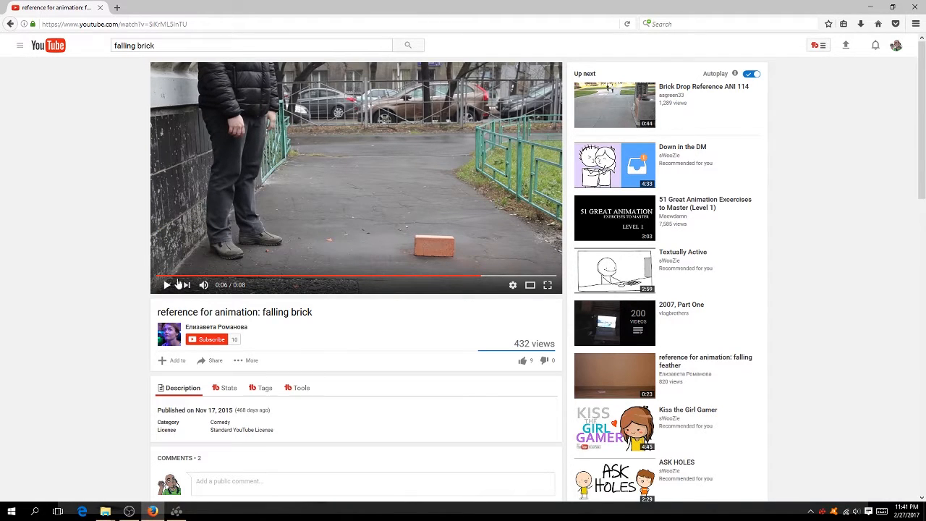
click(692, 88)
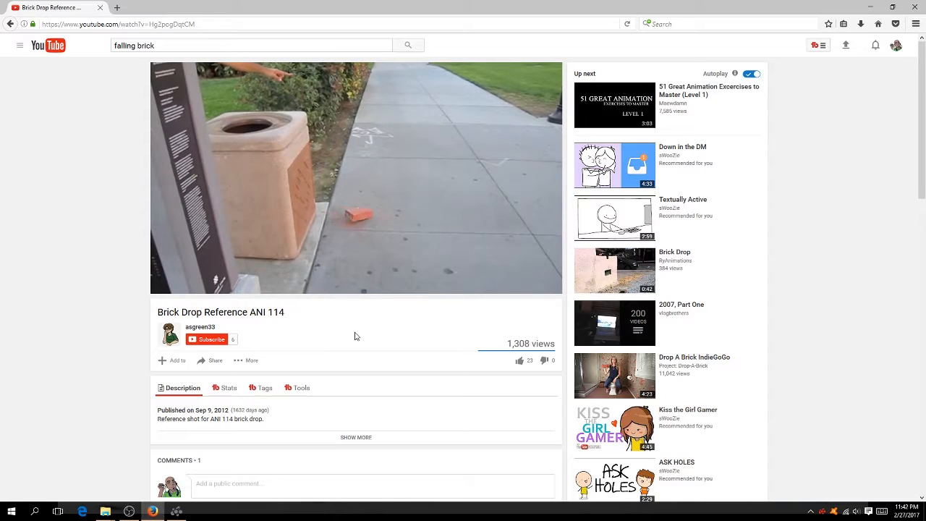
mouse_move(363, 179)
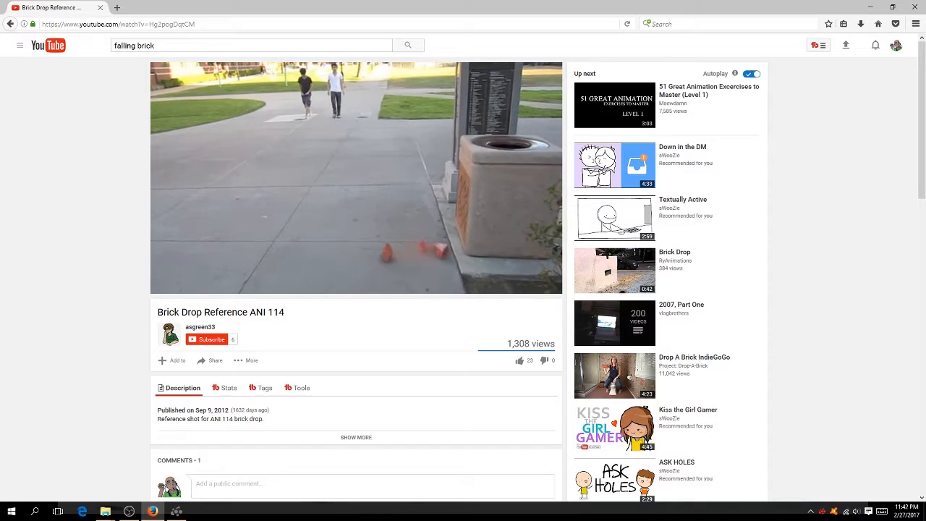
click(393, 207)
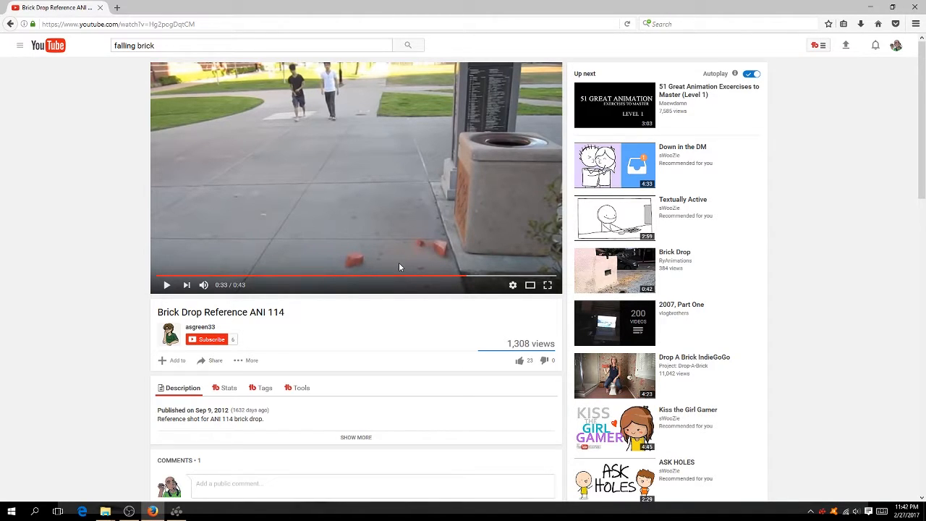
scroll(338, 378, down, 4)
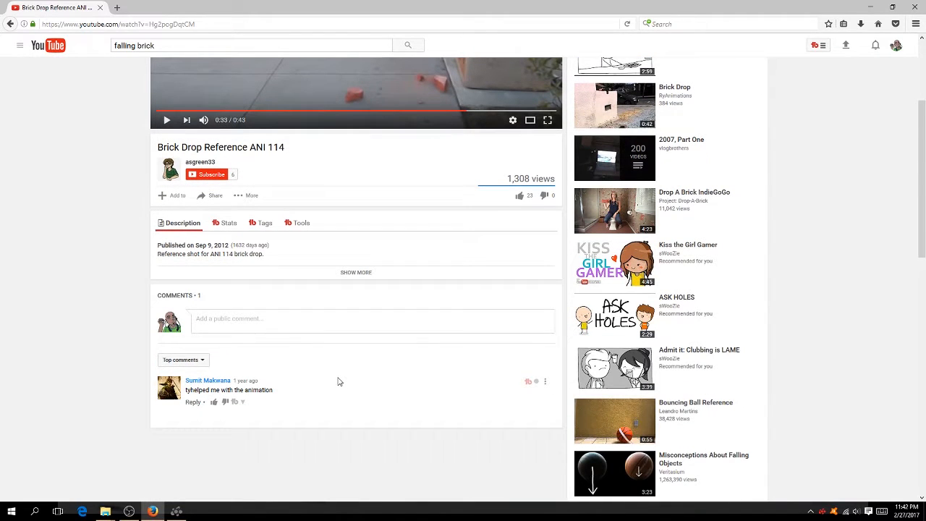
scroll(339, 381, up, 4)
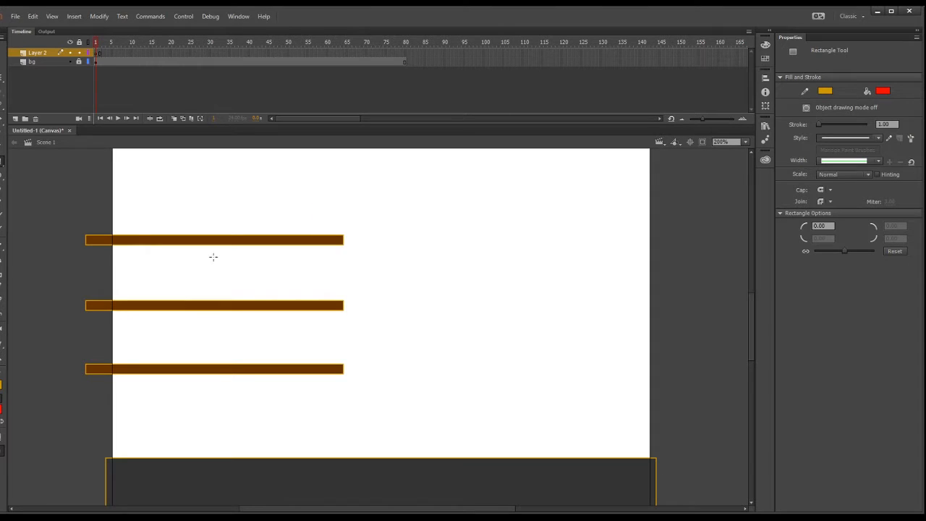
Switch back to Animate and draw a small upright red brick with a black outline standing near the top platform's free end.
click(38, 418)
mouse_move(309, 201)
mouse_down()
mouse_move(322, 233)
mouse_move(334, 224)
mouse_up()
key(ctrl+z)
click(1, 78)
double_click(316, 223)
click(416, 319)
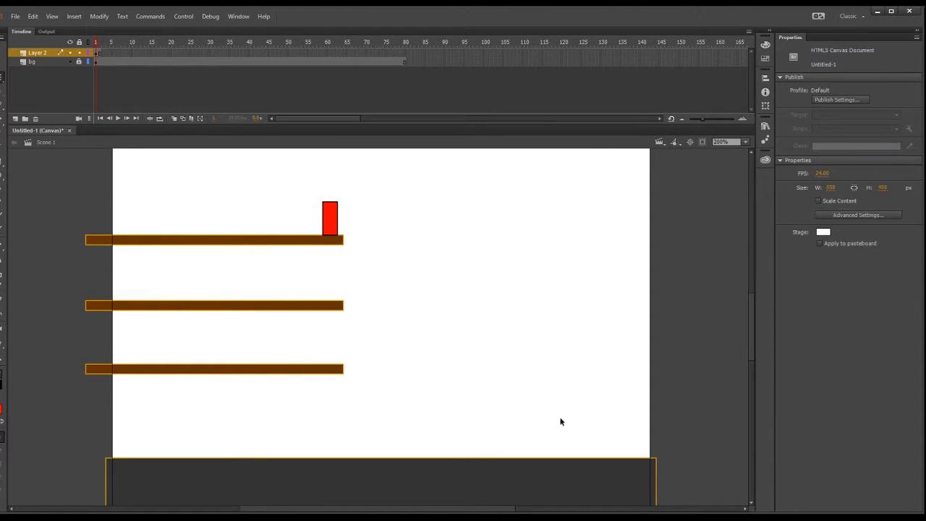
Add a new layer beneath bg, lock Layer 2, and cover the stage above the ground with a light grey rectangle.
click(15, 119)
drag(45, 55, 44, 76)
click(1, 409)
key(r)
mouse_move(654, 458)
mouse_down()
mouse_move(99, 279)
mouse_move(107, 147)
mouse_up()
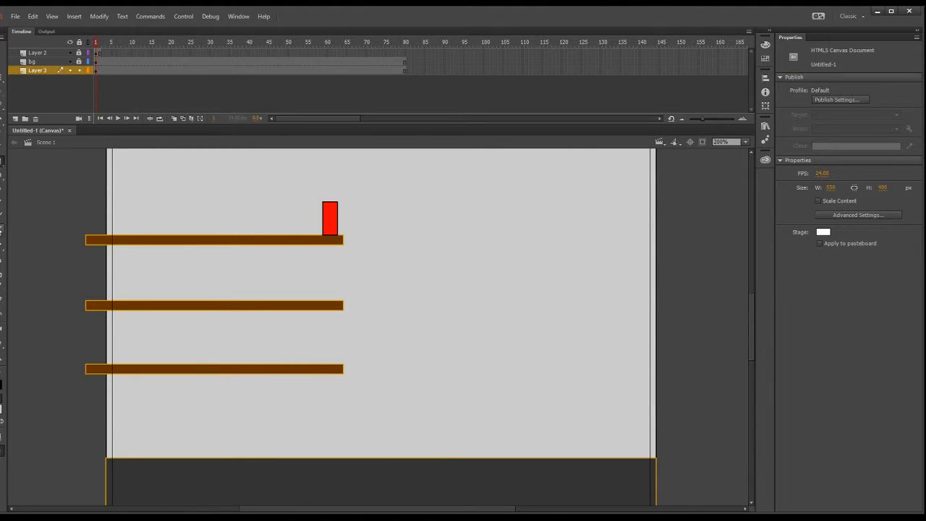
Handwrite "Exercise 4" in black with the Brush tool in the upper right area of the grey background.
key(b)
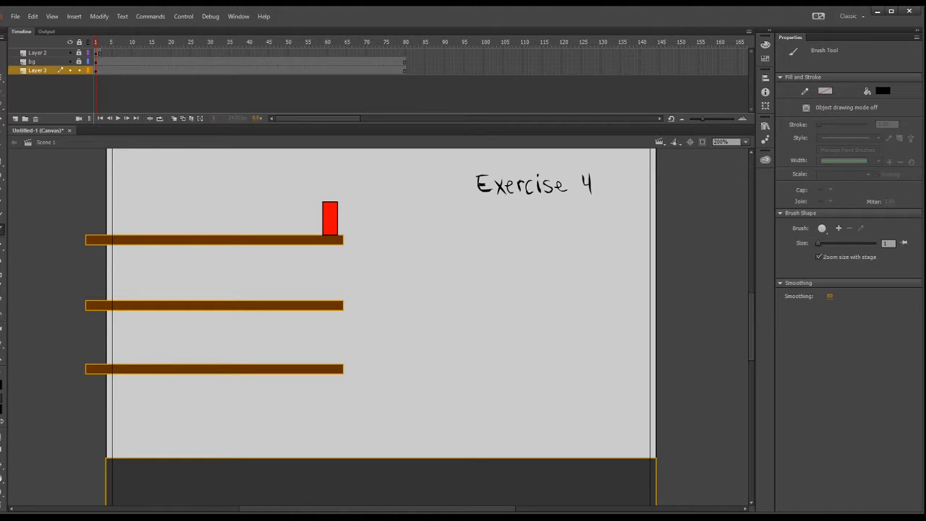
Extend Layer 2 to frame 10, then lock Layer 3 and unlock Layer 2.
click(109, 52)
click(131, 54)
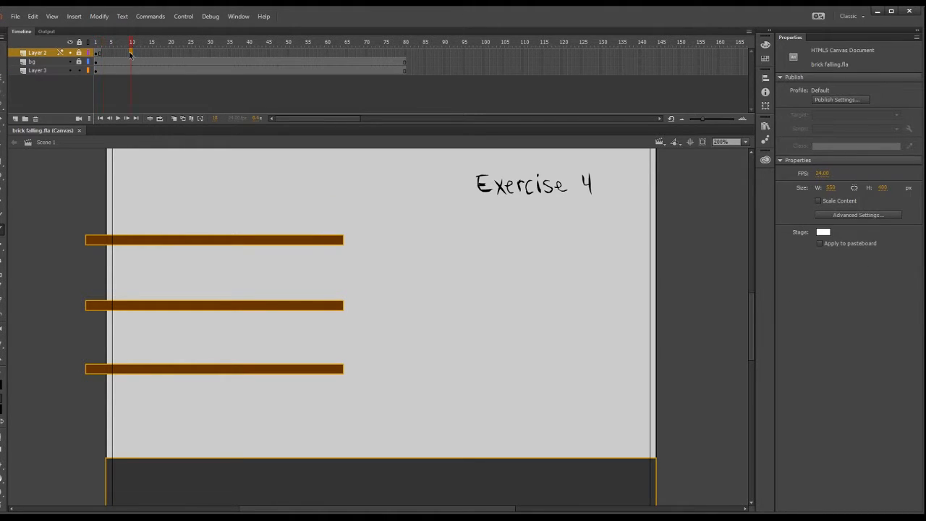
key(F5)
click(4, 80)
click(40, 70)
click(79, 70)
Add a keyframe at frame 11 of Layer 2, turn on onion skinning, and tilt the brick about 30 degrees clockwise.
click(136, 53)
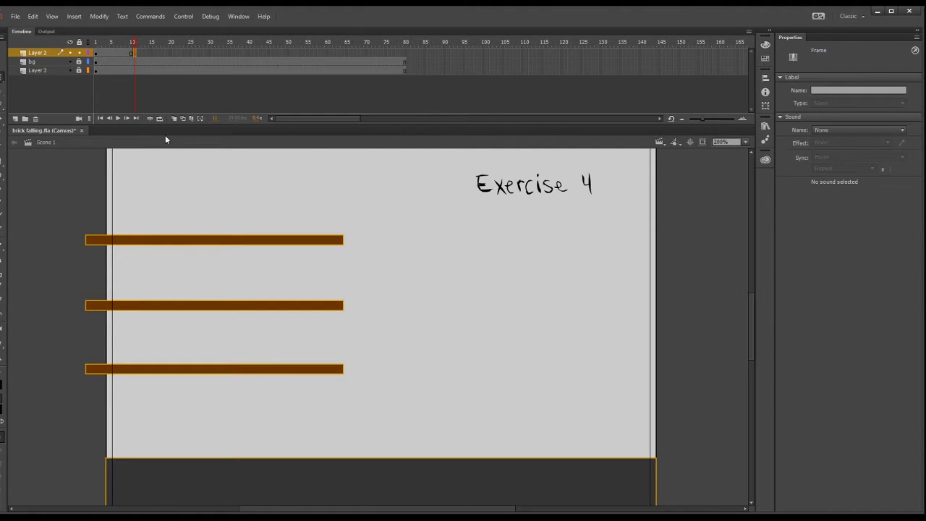
key(ctrl+z)
key(ctrl+z)
click(135, 53)
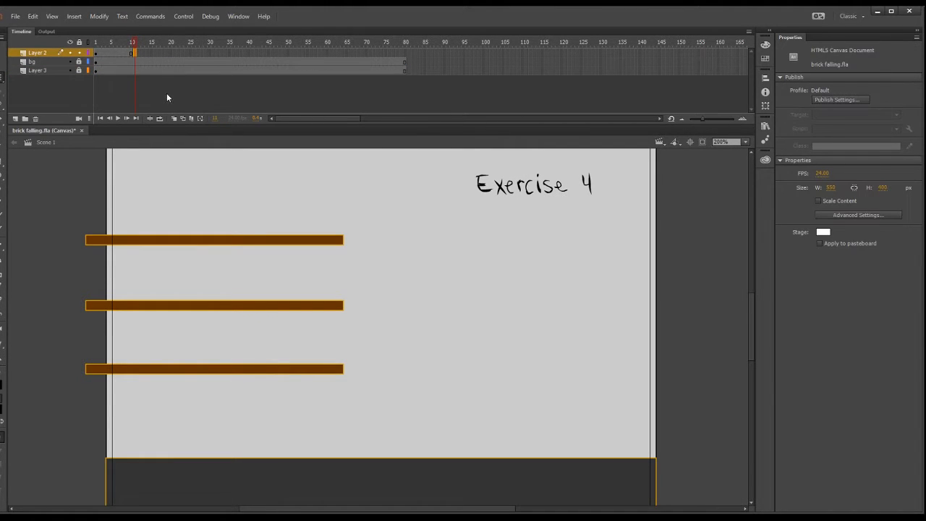
key(F6)
mouse_move(340, 202)
mouse_down()
mouse_move(355, 213)
mouse_move(344, 210)
mouse_up()
click(174, 119)
drag(355, 199, 360, 206)
click(742, 119)
click(745, 142)
click(727, 212)
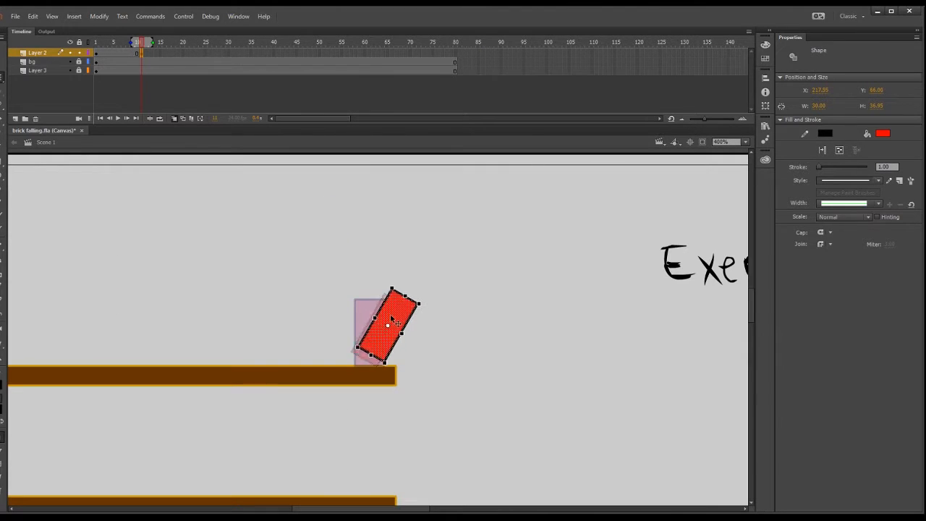
Add a keyframe at frame 13, tip the brick further clockwise over the platform's edge, and hold the pose through frame 14.
click(147, 54)
click(151, 54)
key(F6)
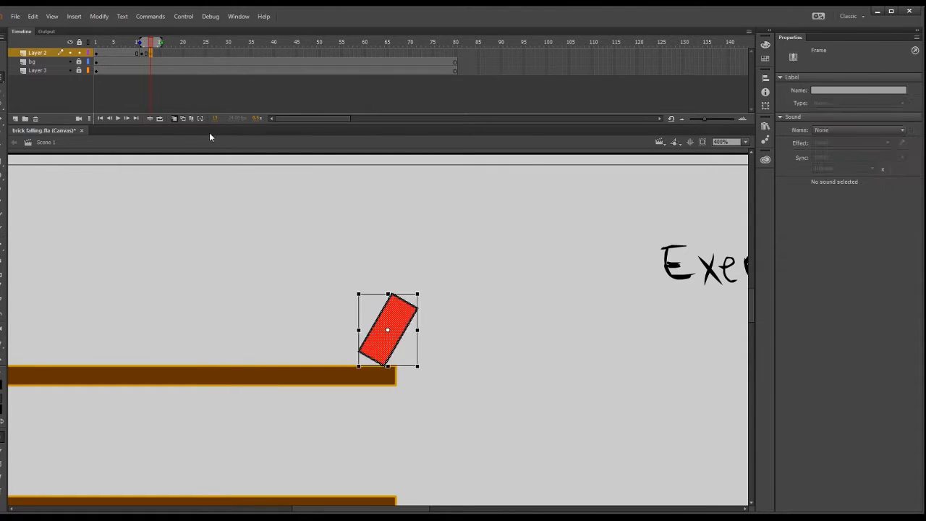
drag(421, 290, 434, 305)
drag(396, 325, 456, 324)
drag(426, 322, 473, 371)
key(F5)
Add a keyframe at frame 15, rotate the brick so its outer end dips past the platform's edge, and hold it through frame 16.
click(159, 54)
key(F6)
scroll(474, 370, down, 3)
key(F5)
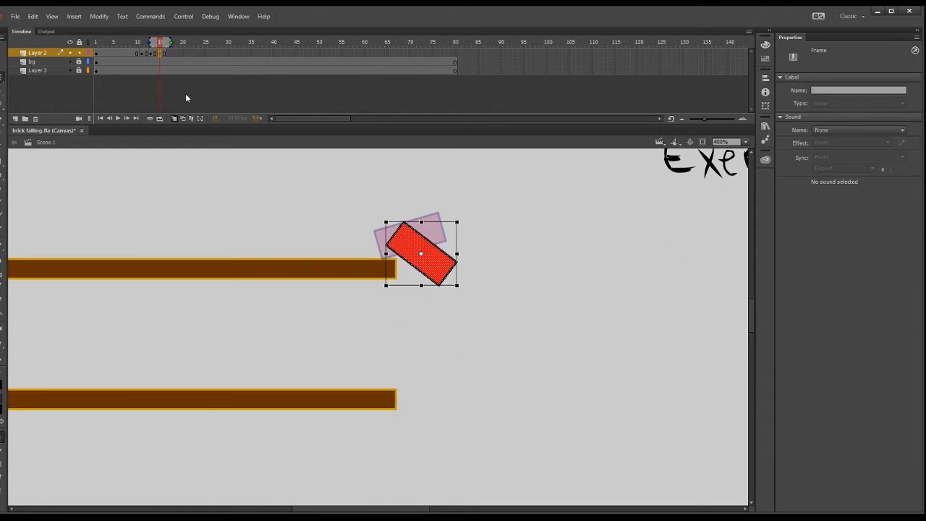
Add a keyframe at frame 17 of Layer 2 and hold the tipping brick's pose through frame 18.
click(168, 55)
key(F6)
click(745, 142)
click(726, 197)
key(ctrl+equal)
drag(552, 336, 534, 268)
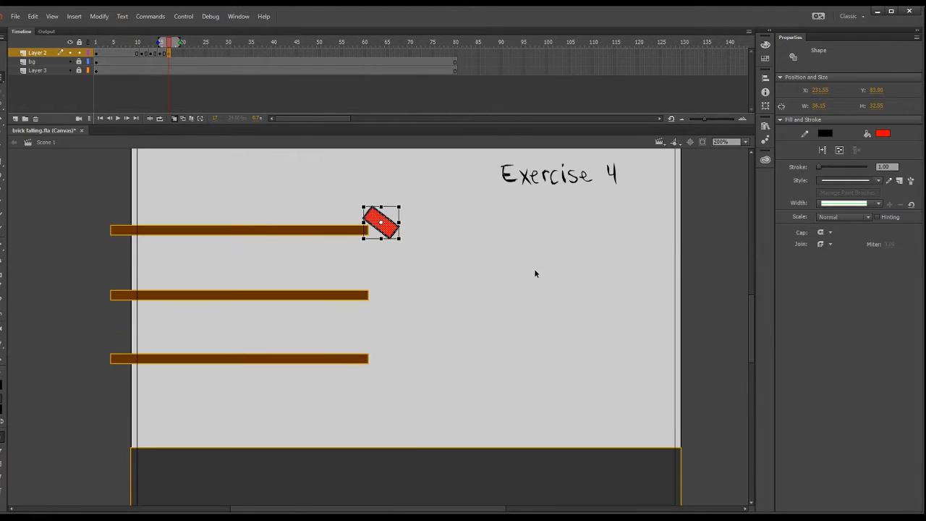
mouse_move(169, 41)
mouse_down()
mouse_move(130, 45)
mouse_move(169, 43)
mouse_up()
click(174, 55)
key(F5)
Add a keyframe at frame 19 and place the brick just off the platform's edge in mid-air, rotated nearly vertical.
click(178, 55)
key(F6)
key(ctrl+z)
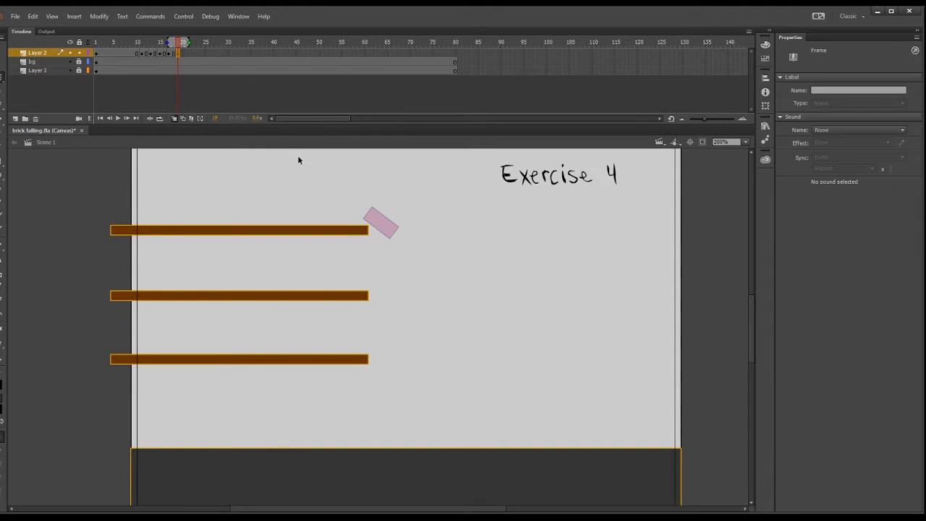
click(178, 56)
key(F6)
drag(401, 242, 396, 253)
Add a keyframe at frame 21, drop the brick onto the ground standing nearly upright, and hold the pose one more frame.
click(188, 54)
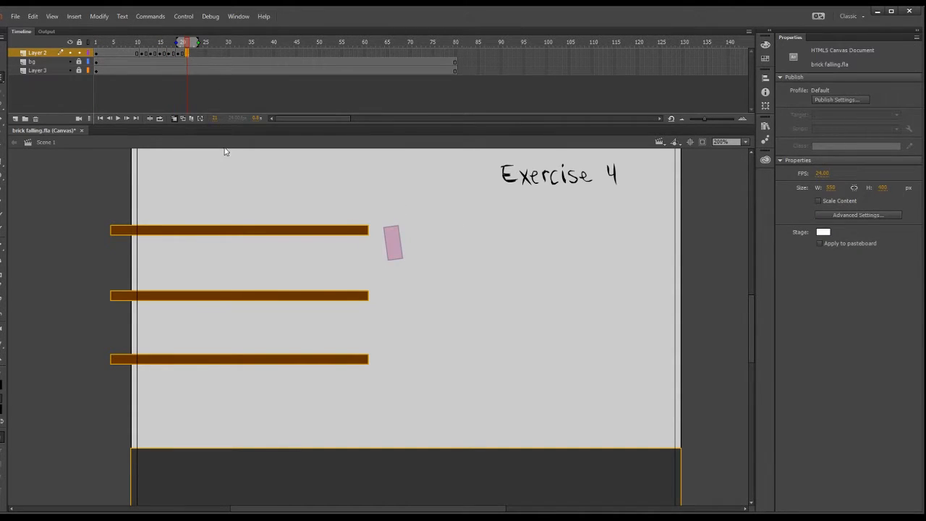
key(F6)
drag(412, 229, 426, 414)
click(190, 54)
key(F5)
Play the animation and shorten the brick's opening hold on Layer 2 to three frames.
key(shift+comma)
key(Return)
click(138, 43)
drag(110, 54, 150, 43)
key(shift+F5)
key(shift+comma)
Remove the mid-air brick's frames from Layer 2 so the brick goes straight from the platform edge to the ground.
mouse_move(146, 54)
mouse_down()
mouse_move(133, 53)
mouse_move(146, 54)
mouse_up()
key(shift+F5)
key(shift+comma)
click(138, 44)
Add a keyframe at frame 14, tilt the landed brick clockwise on its lower corner, and hold the pose through frame 15.
click(150, 55)
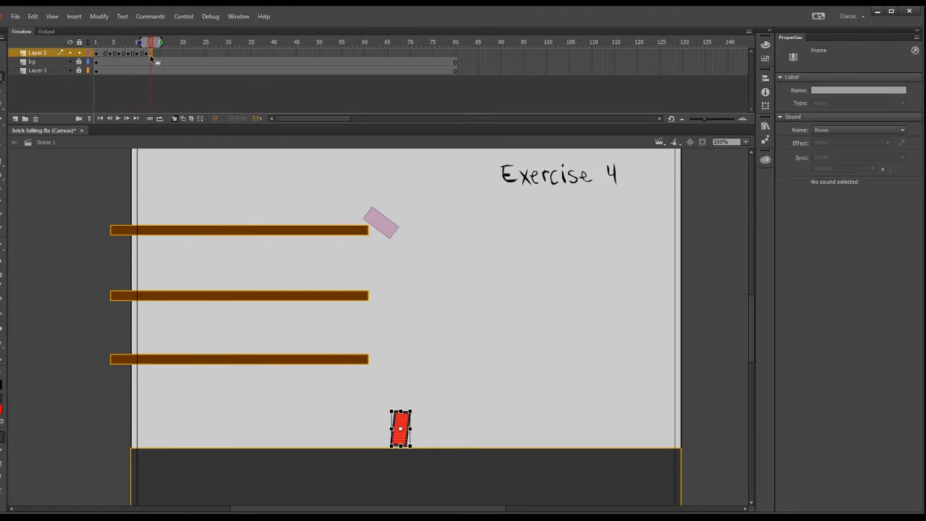
click(745, 143)
click(739, 230)
mouse_move(394, 322)
mouse_down()
mouse_move(392, 306)
mouse_move(417, 293)
mouse_move(399, 321)
mouse_up()
click(156, 54)
key(F6)
drag(422, 289, 431, 299)
click(156, 54)
Add a keyframe at frame 16, lay the brick flat on the ground at about X 270, Y 315, and hold it one more frame.
click(165, 55)
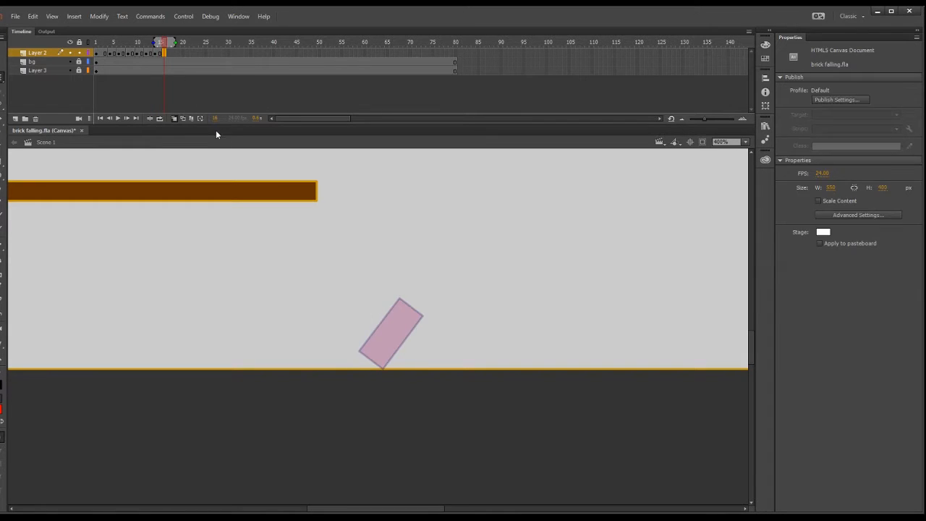
key(F6)
drag(397, 326, 403, 334)
drag(439, 300, 459, 345)
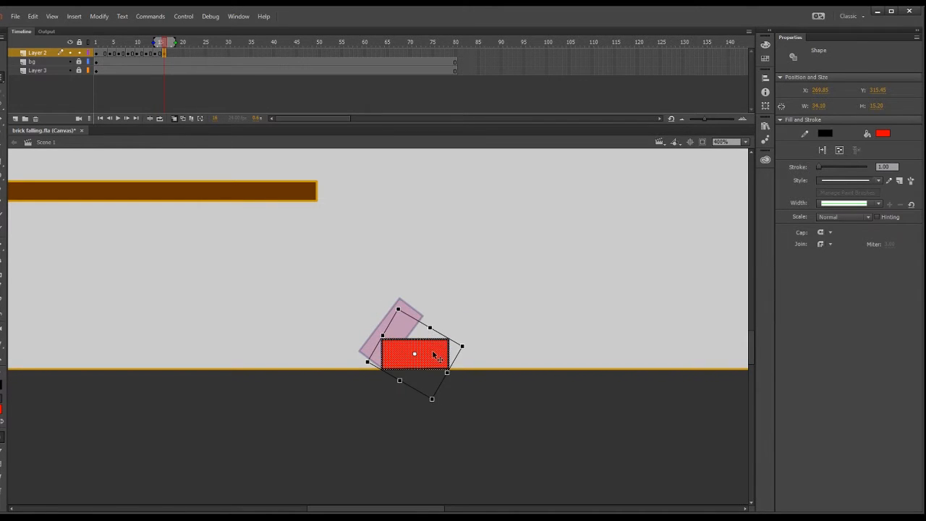
click(164, 54)
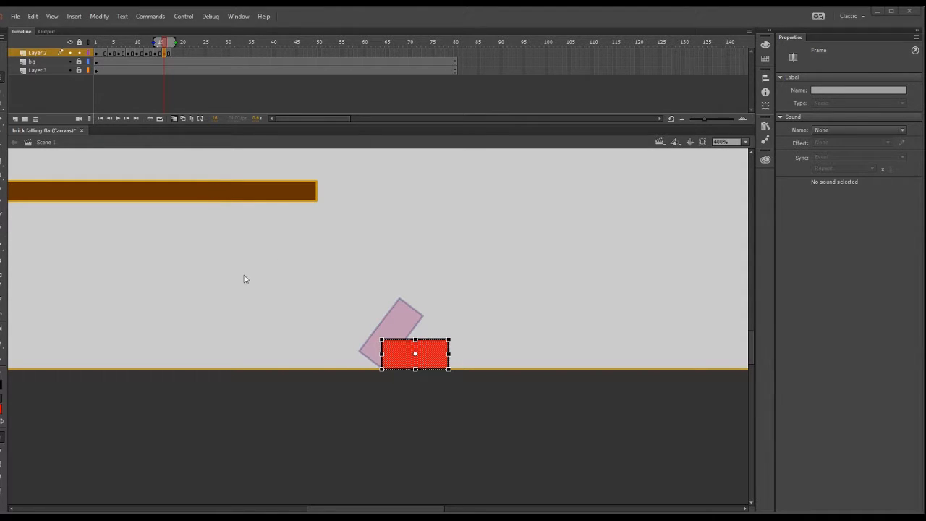
Preview the brick's fall from the platform to its flat pose at frame 16 with the whole stage in view.
click(109, 42)
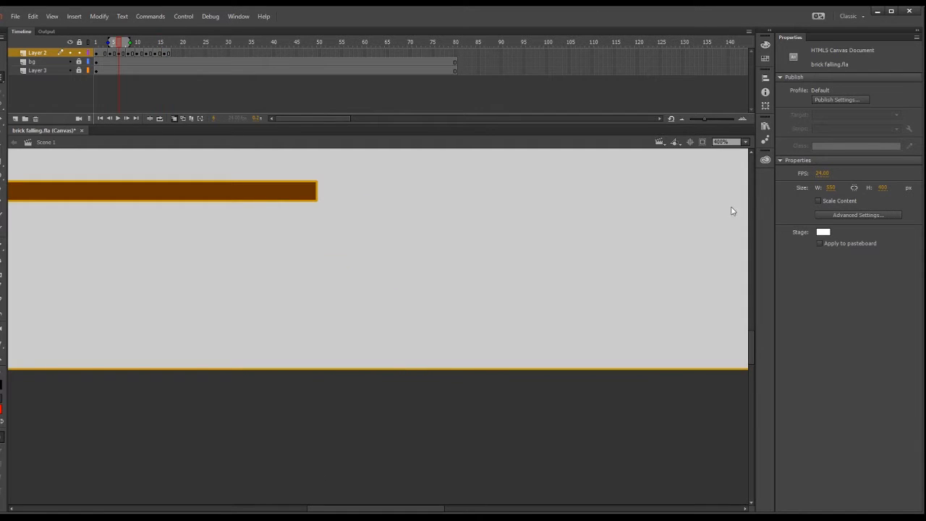
click(733, 211)
click(116, 118)
drag(126, 42, 165, 42)
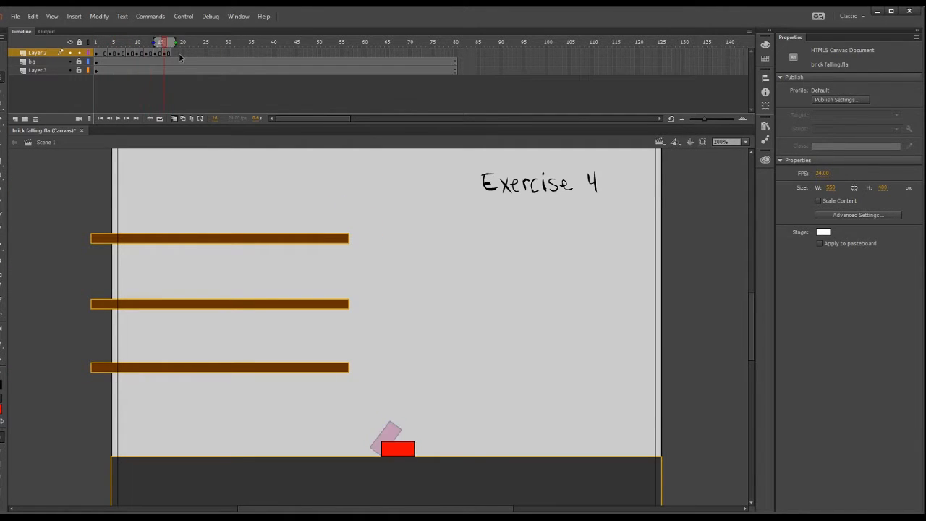
Add a blank keyframe at frame 18 and brush a red outline of the flat brick cracked into two pieces.
click(178, 54)
click(2, 164)
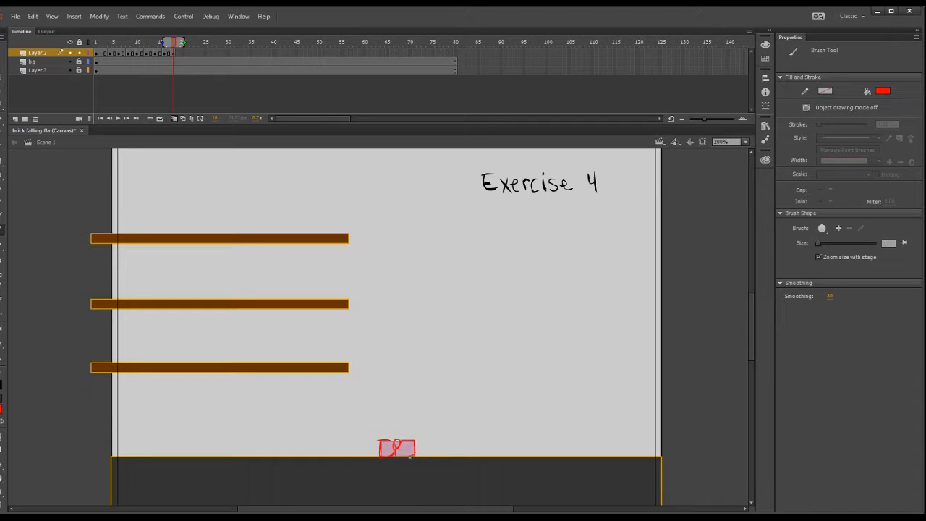
click(745, 142)
click(733, 220)
drag(751, 319, 750, 334)
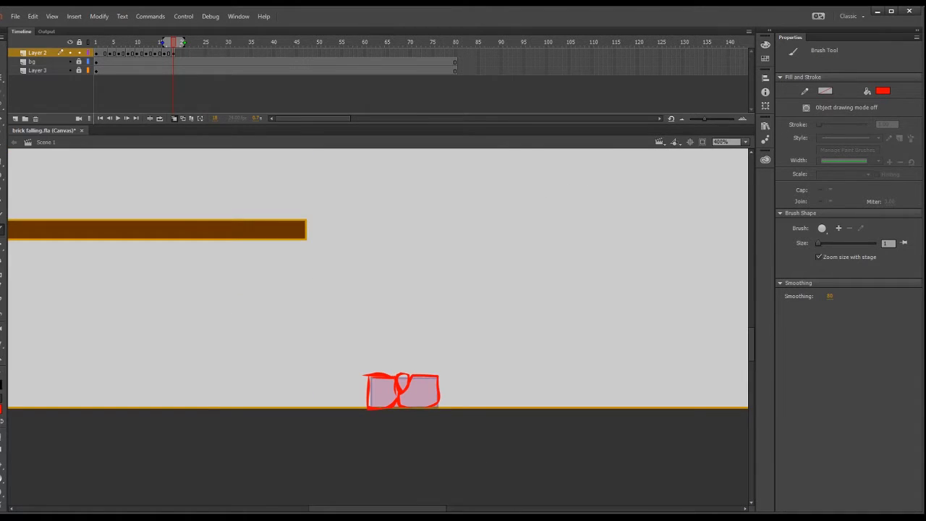
Add a blank keyframe at frame 20 and brush the brick's two halves pulled apart with a small fragment between them, carving jagged inner edges.
click(182, 54)
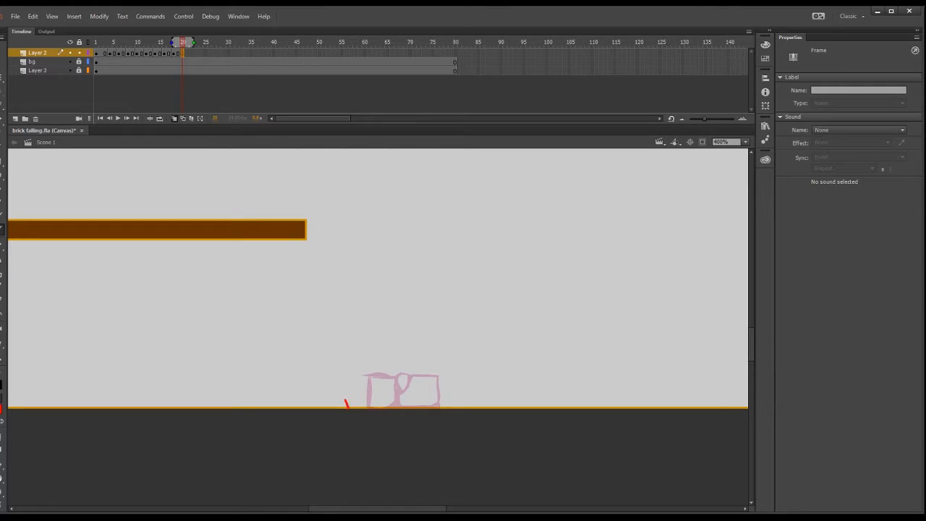
mouse_move(346, 403)
mouse_down()
mouse_move(373, 376)
mouse_move(353, 406)
mouse_up()
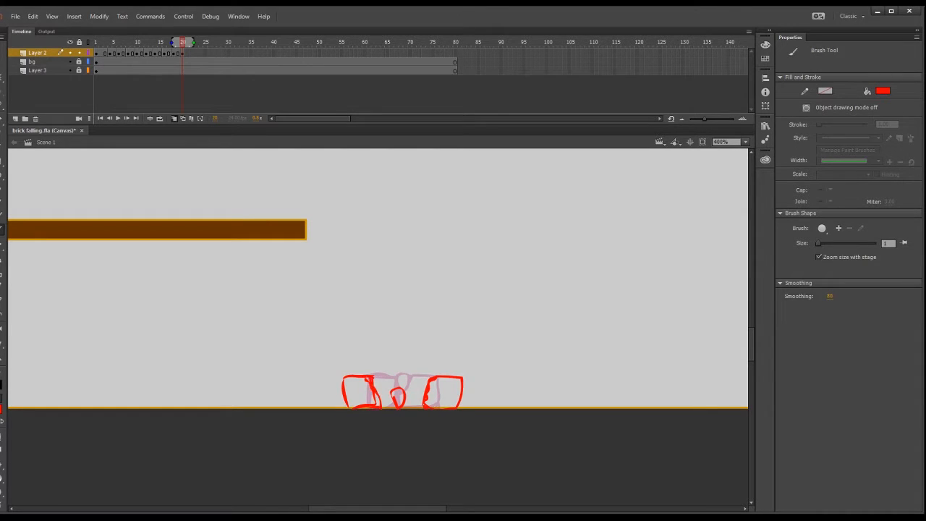
key(e)
drag(370, 376, 382, 399)
key(b)
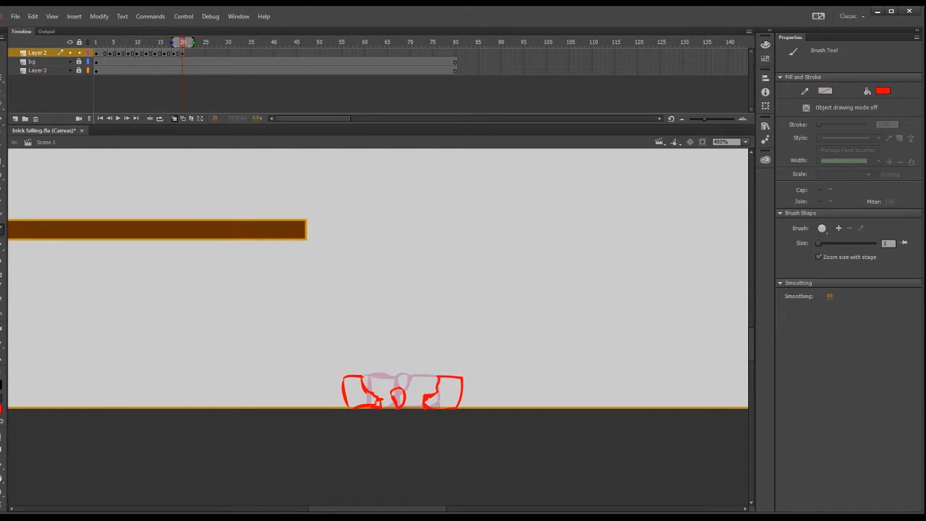
Add a blank keyframe at frame 22, brush the three broken pieces on the ground, and move the two halves slightly farther apart.
click(190, 52)
drag(341, 405, 353, 375)
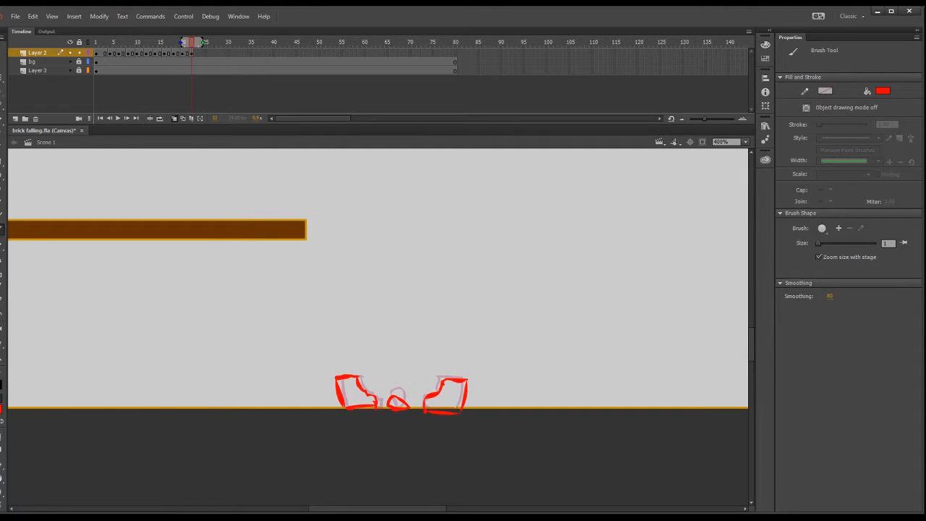
key(q)
drag(362, 384, 394, 399)
drag(441, 389, 447, 386)
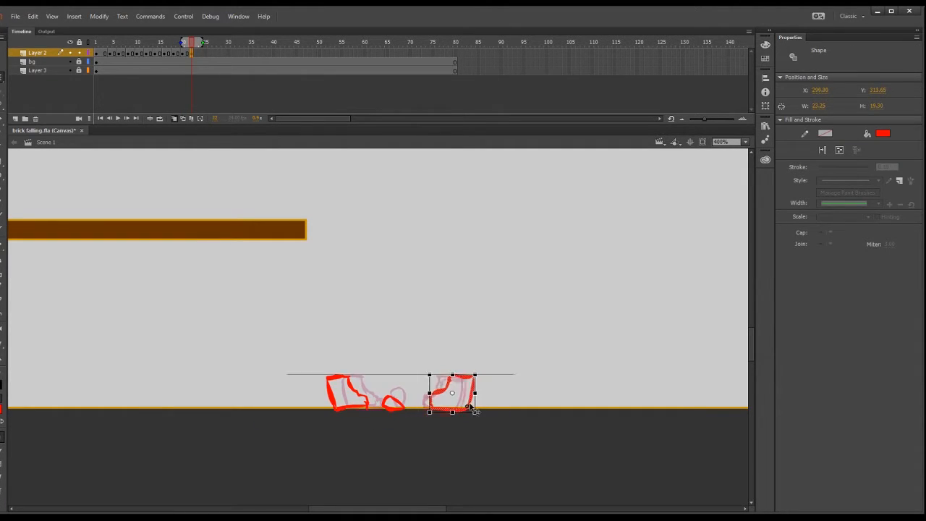
click(193, 52)
key(ctrl+a)
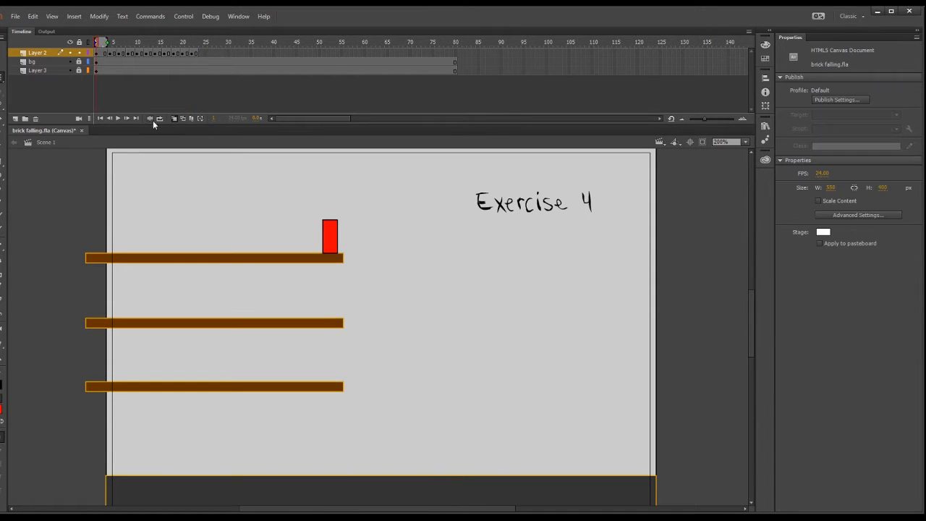
Preview the brick's fall and break-up in a loop with the whole stage in view.
click(118, 118)
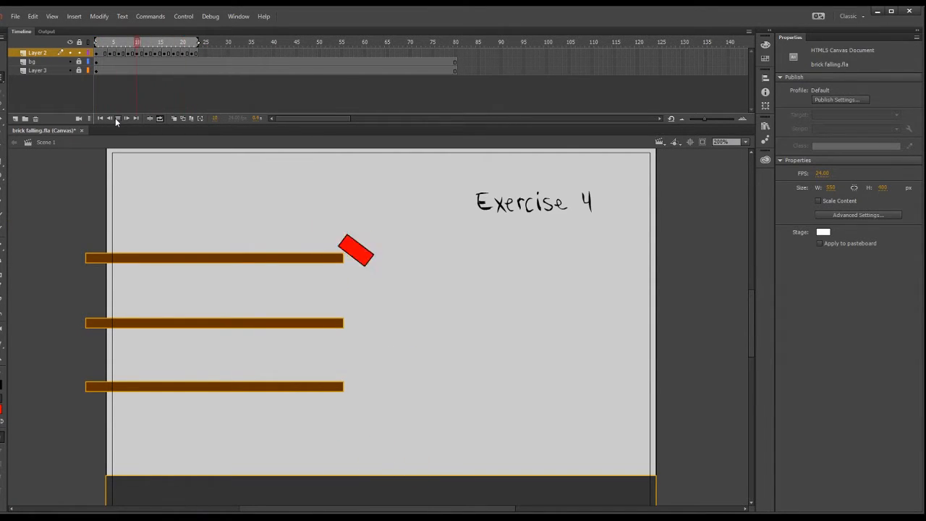
drag(102, 43, 171, 58)
click(118, 118)
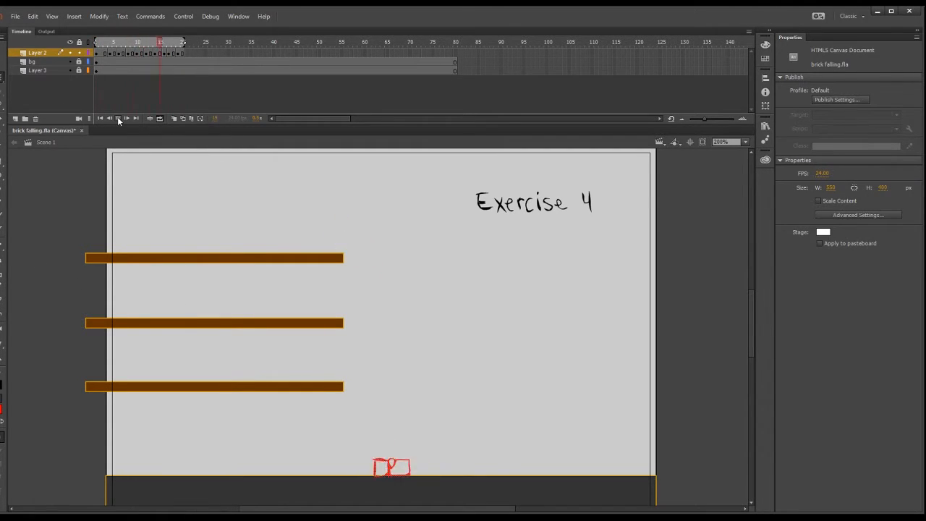
Lengthen the upright brick's opening hold on Layer 2 so that the tipping starts at frame 8.
click(105, 53)
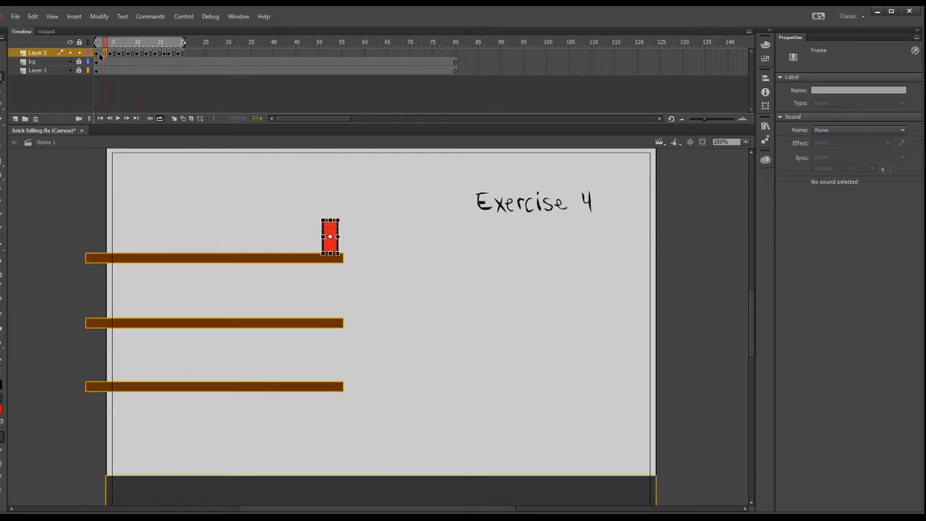
click(123, 118)
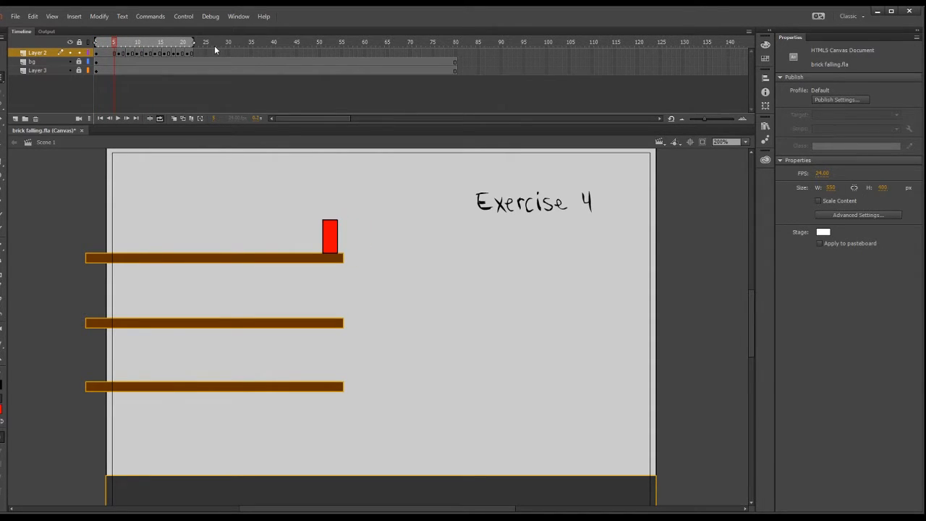
click(114, 53)
drag(196, 54, 128, 54)
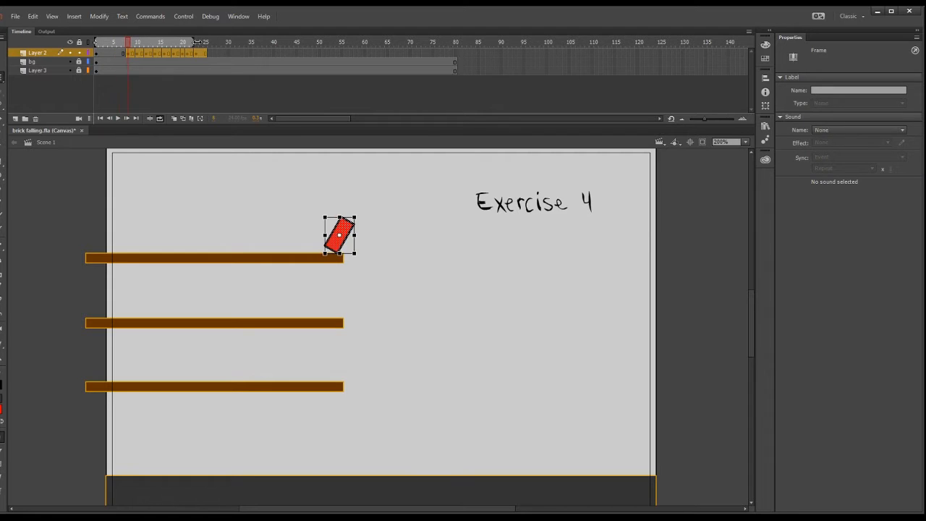
Add a new layer above the brick layer and trim its frames to the first few of the timeline.
click(15, 118)
drag(464, 54, 110, 55)
key(shift+F5)
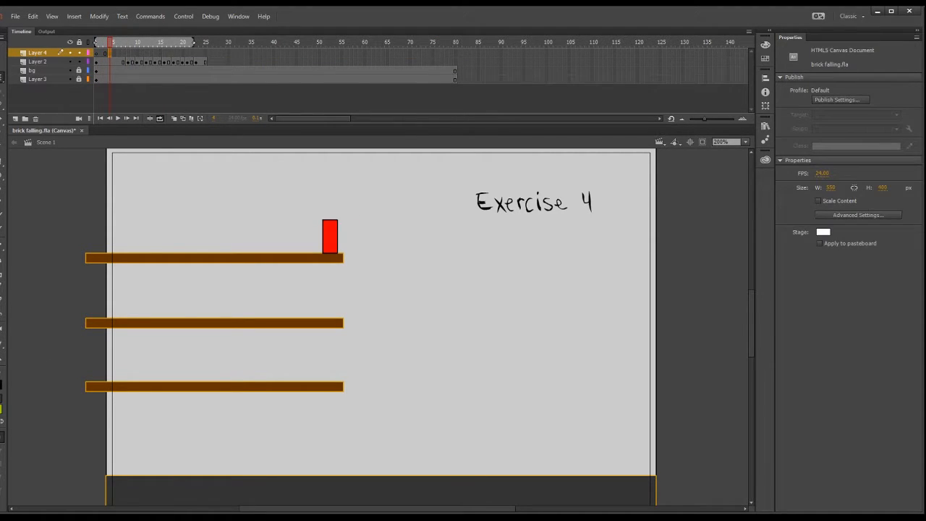
Lock the brick layer, then brush a short vertical line across the top platform's left end and draw a small circle beside the stage at frame 4.
click(1, 216)
drag(96, 240, 96, 265)
click(79, 62)
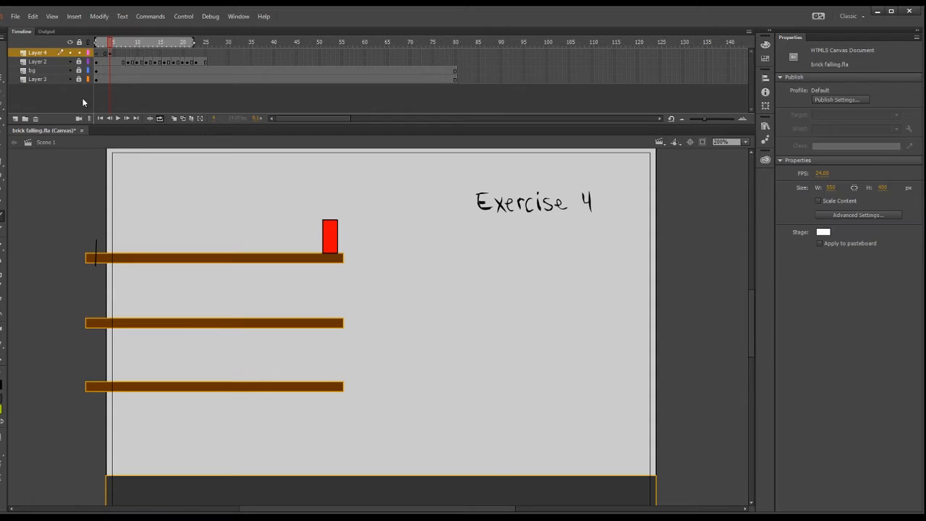
click(2, 226)
drag(119, 456, 140, 443)
key(o)
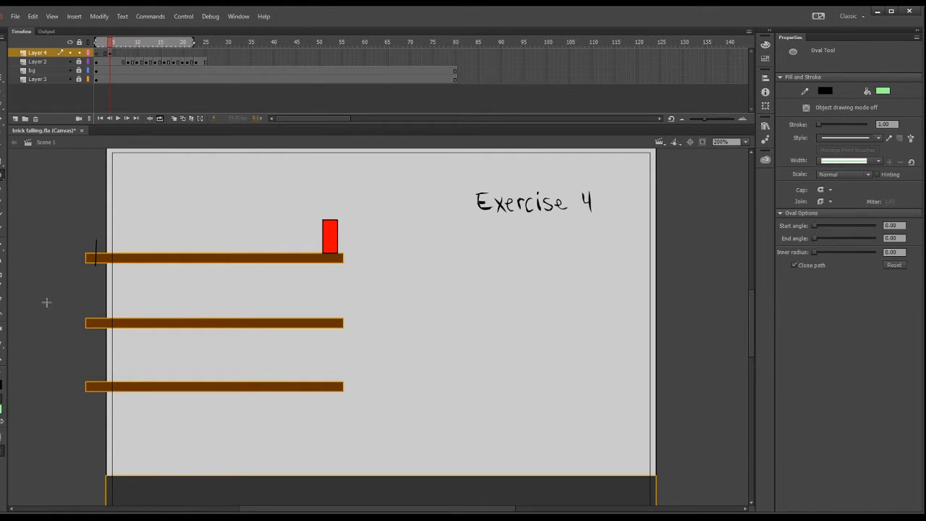
drag(86, 337, 116, 307)
key(ctrl+z)
mouse_move(89, 355)
mouse_down()
mouse_move(114, 338)
mouse_move(91, 347)
mouse_up()
click(2, 50)
double_click(96, 347)
Add a blank keyframe at frame 6, turn on onion-skin outlines, and brush a long green streak rising toward the brick.
click(110, 55)
click(119, 54)
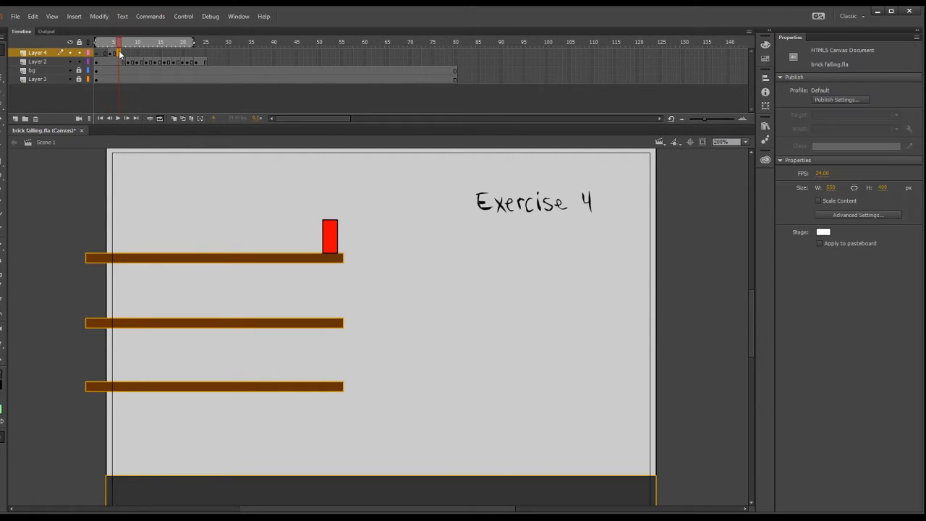
key(F6)
key(Delete)
click(183, 119)
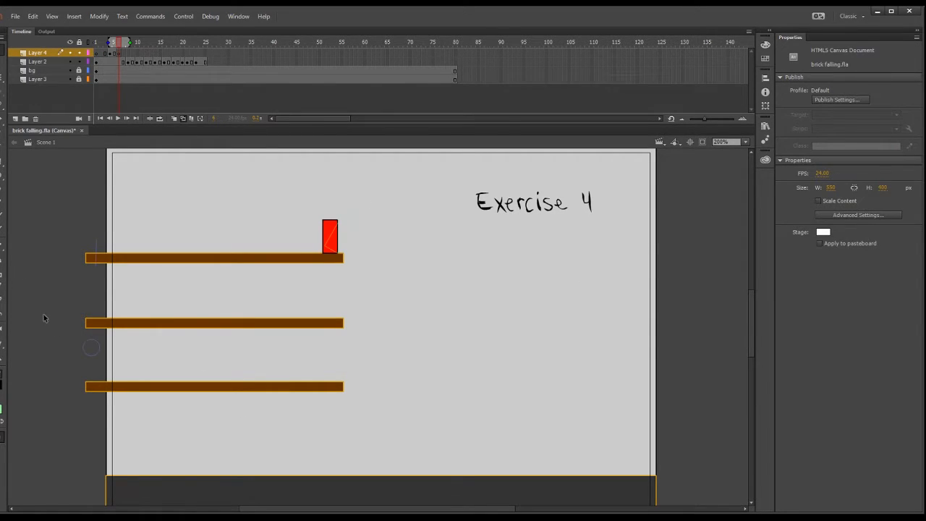
click(1, 231)
drag(136, 312, 252, 248)
drag(249, 254, 184, 290)
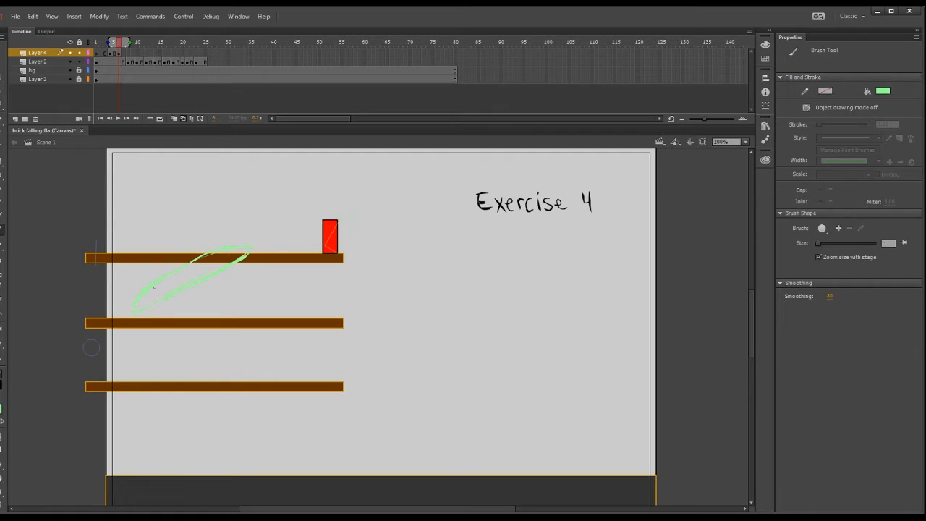
key(F5)
Delay the brick's tipping to frame 12 and brush a small green ball outline touching the brick's left side at frame 8.
click(128, 54)
drag(129, 62, 228, 62)
drag(131, 62, 149, 62)
click(127, 54)
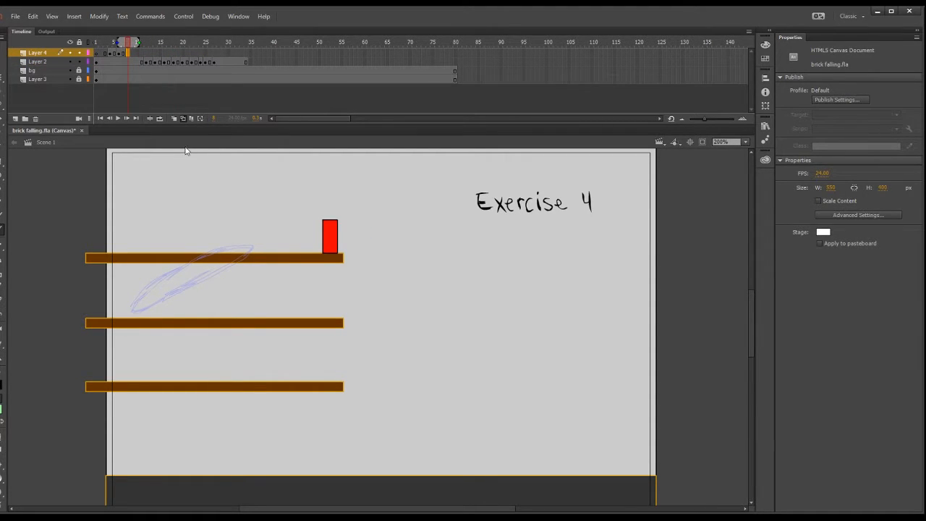
drag(302, 231, 310, 230)
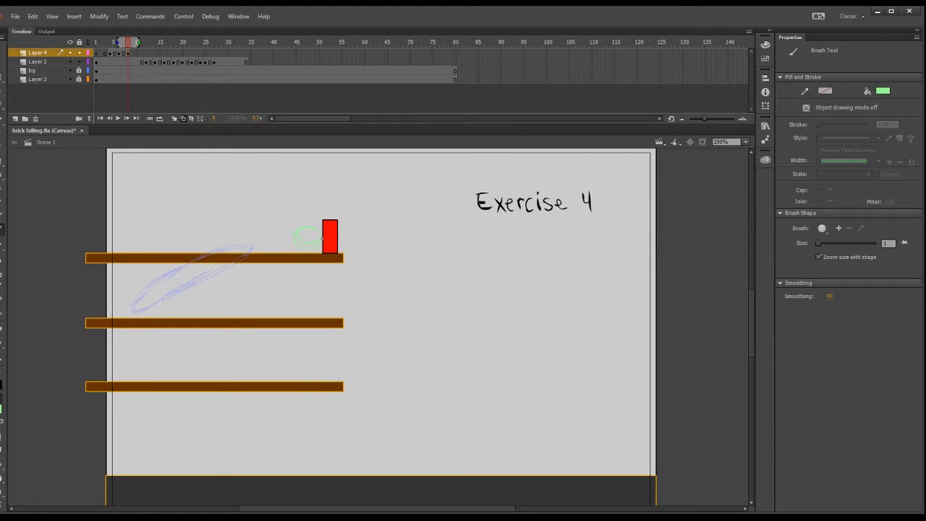
Add a blank keyframe at frame 10, brush a narrow squashed ball outline against the brick, and hold it one more frame.
mouse_move(128, 43)
mouse_down()
mouse_move(141, 43)
mouse_move(88, 62)
mouse_move(130, 49)
mouse_up()
click(129, 54)
click(137, 53)
key(F7)
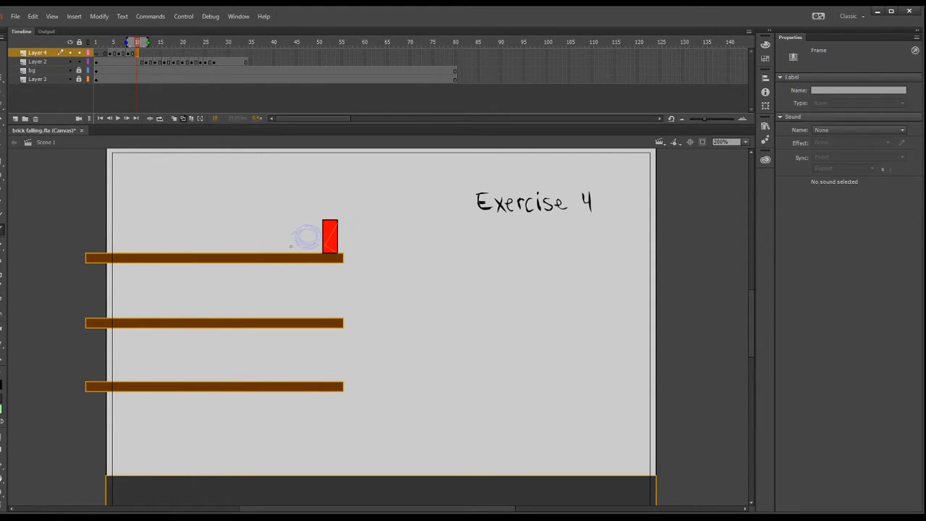
drag(322, 223, 322, 245)
click(137, 53)
click(141, 53)
key(F5)
Add a blank keyframe at frame 12, brush a green streak bouncing up and left from the brick, and hold it one more frame.
drag(146, 44, 126, 43)
click(140, 54)
click(146, 55)
key(F7)
drag(257, 165, 314, 212)
key(F5)
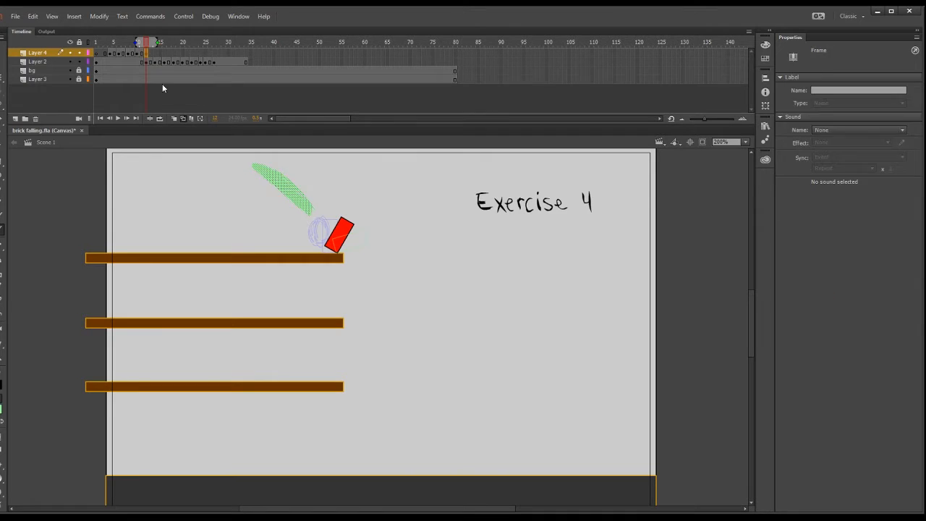
Play the ball striking the brick and the fall in a loop.
click(156, 55)
click(160, 118)
click(117, 118)
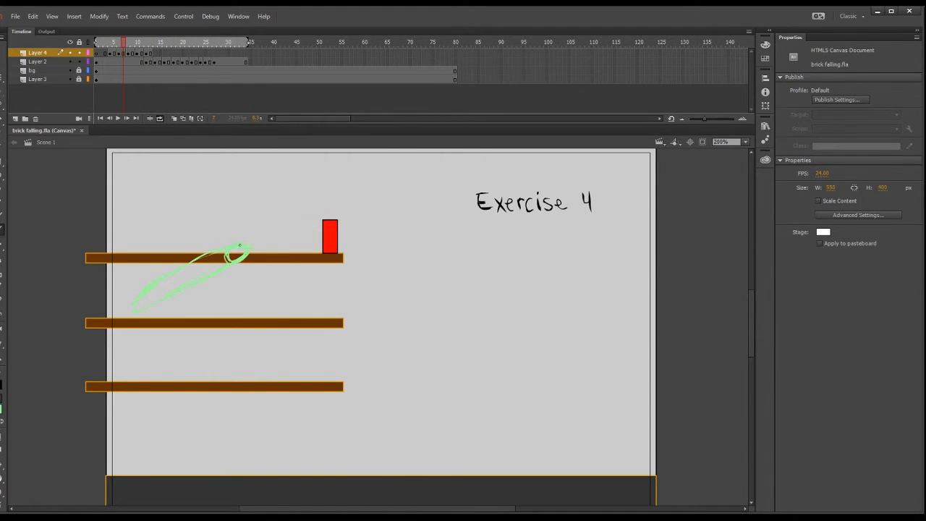
Paint a solid green ball at the front of the incoming streak and erase its tail into a taper.
drag(240, 245, 248, 251)
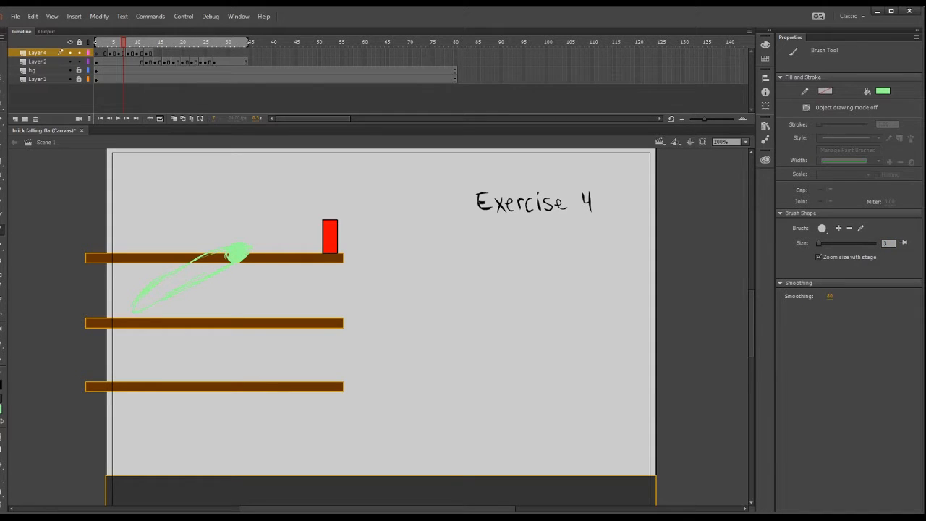
click(3, 299)
mouse_move(215, 248)
mouse_down()
mouse_move(154, 287)
mouse_move(150, 306)
mouse_up()
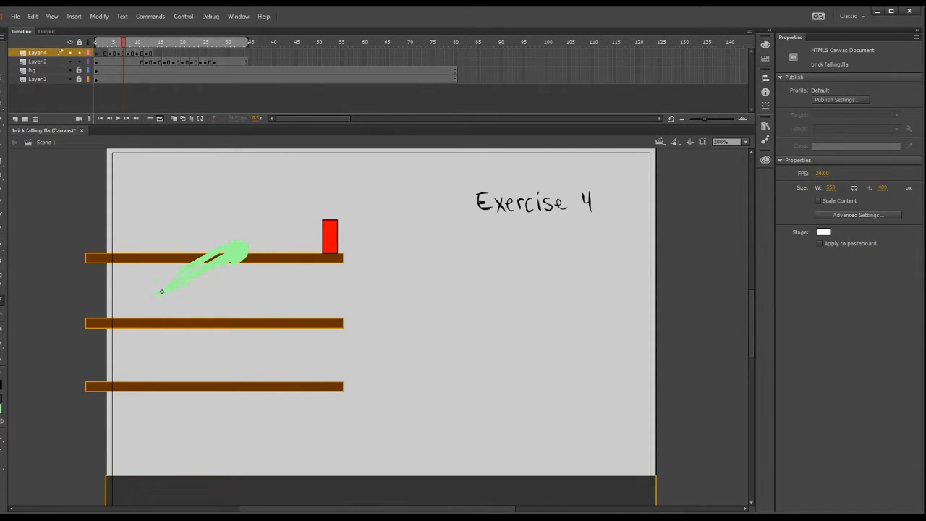
Fill the round ball touching the brick at frame 8 with solid green and clean up its edge.
click(134, 53)
click(128, 53)
key(b)
mouse_move(303, 228)
mouse_down()
mouse_move(312, 240)
mouse_move(316, 229)
mouse_move(300, 254)
mouse_move(297, 229)
mouse_move(317, 233)
mouse_move(334, 221)
mouse_move(314, 236)
mouse_up()
click(2, 300)
Paint the squashed ball against the brick at frame 10 solid green, using onion-skin outlines as a guide.
click(137, 52)
click(2, 229)
key(e)
click(183, 118)
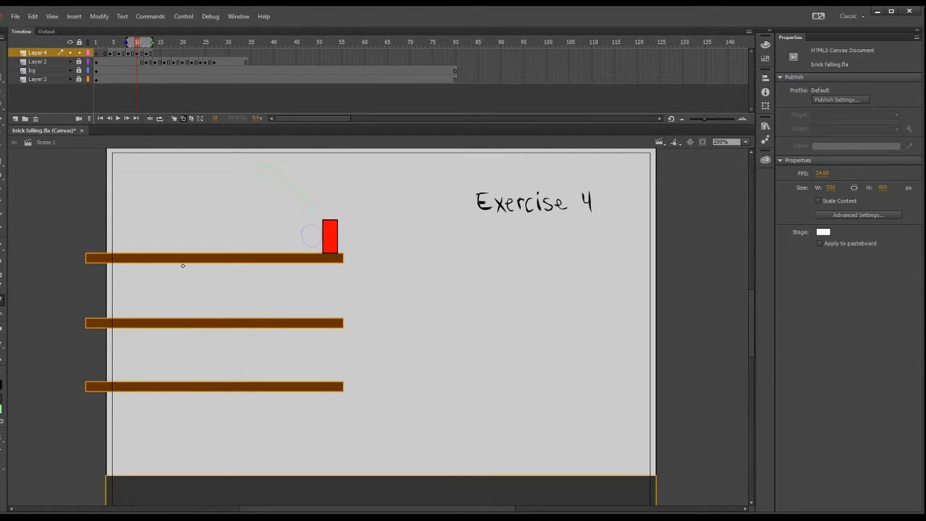
click(2, 229)
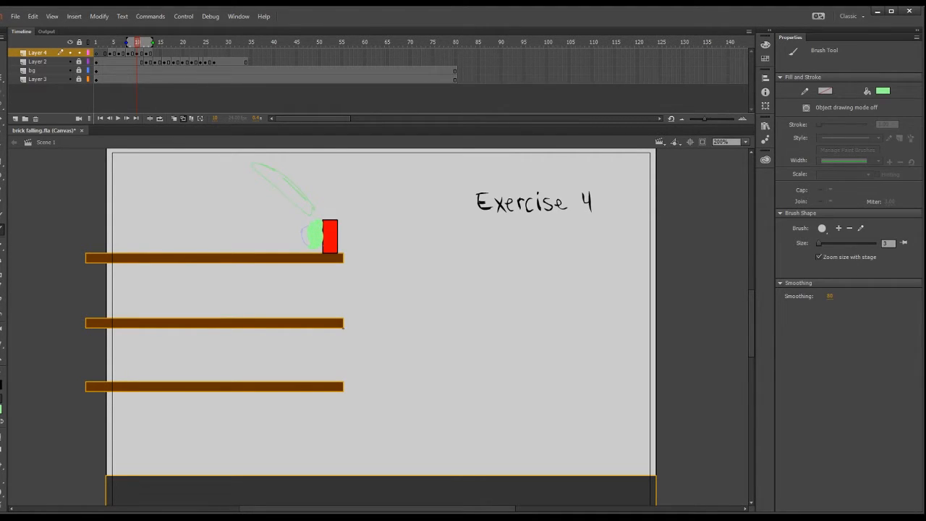
Reshape the rebounding streak at frame 12 into a solid round ball with a tail tapering back toward the brick.
click(146, 52)
mouse_move(267, 169)
mouse_down()
mouse_move(258, 174)
mouse_move(285, 177)
mouse_move(293, 203)
mouse_up()
key(e)
key(b)
mouse_move(146, 46)
mouse_down()
mouse_move(96, 45)
mouse_move(137, 47)
mouse_up()
Play the impact and repaint the squashed ball at frame 10 so it overlaps the brick's struck side.
click(118, 118)
click(118, 118)
key(e)
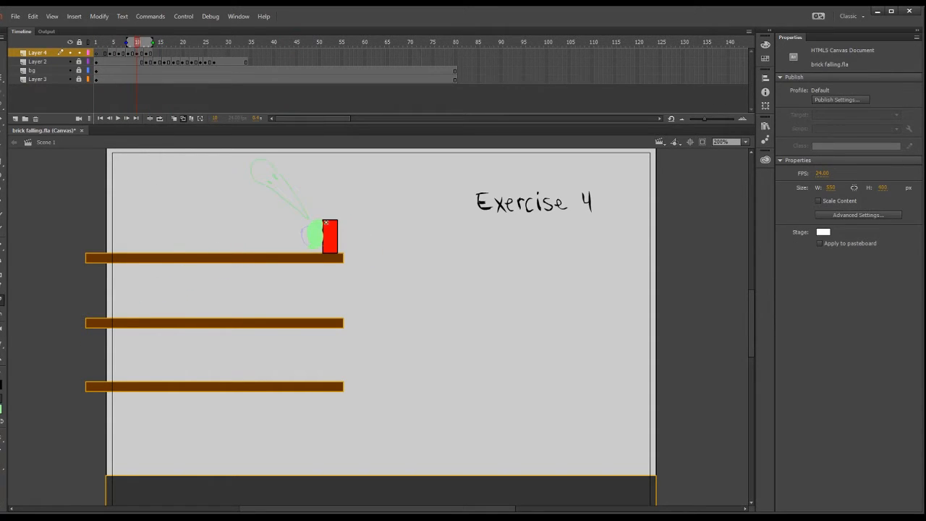
key(b)
drag(311, 247, 317, 229)
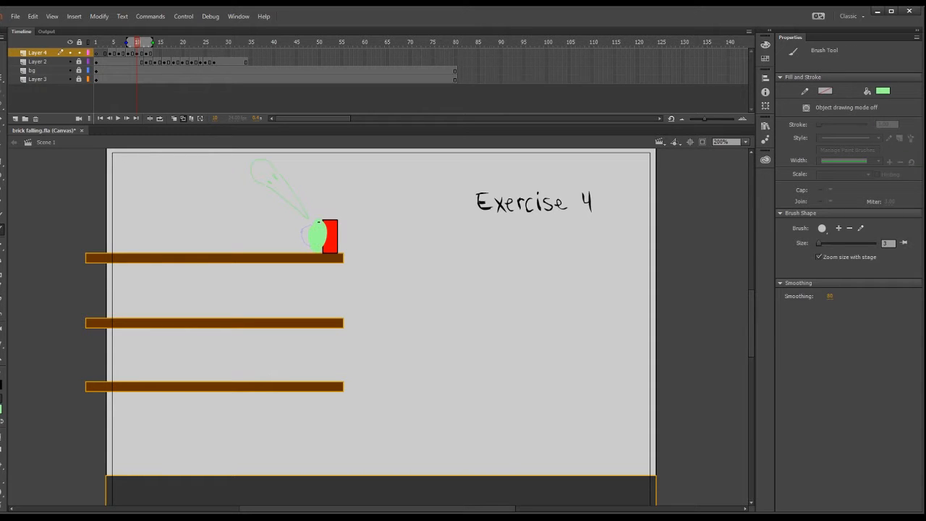
Replay the animation and remove hold frames from the brick's fall on Layer 2 to tighten its timing.
drag(137, 47, 97, 48)
click(118, 119)
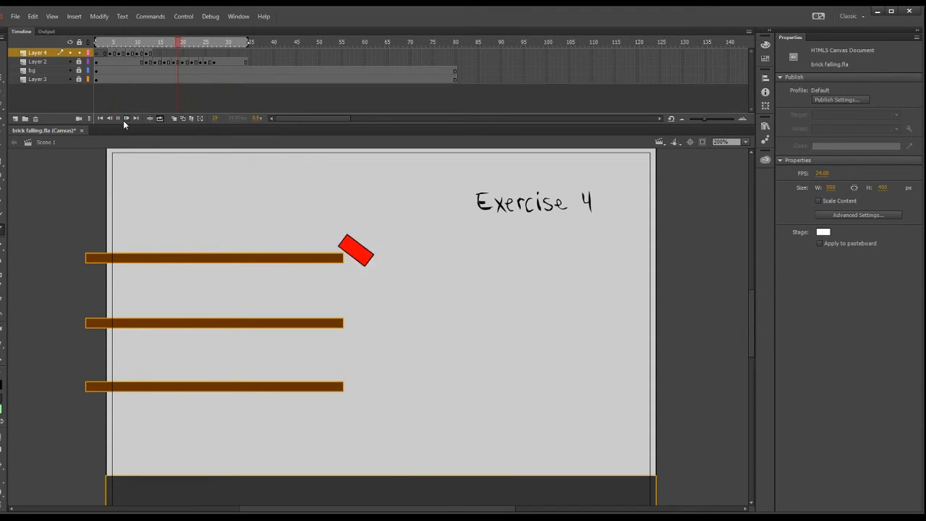
click(170, 61)
click(125, 38)
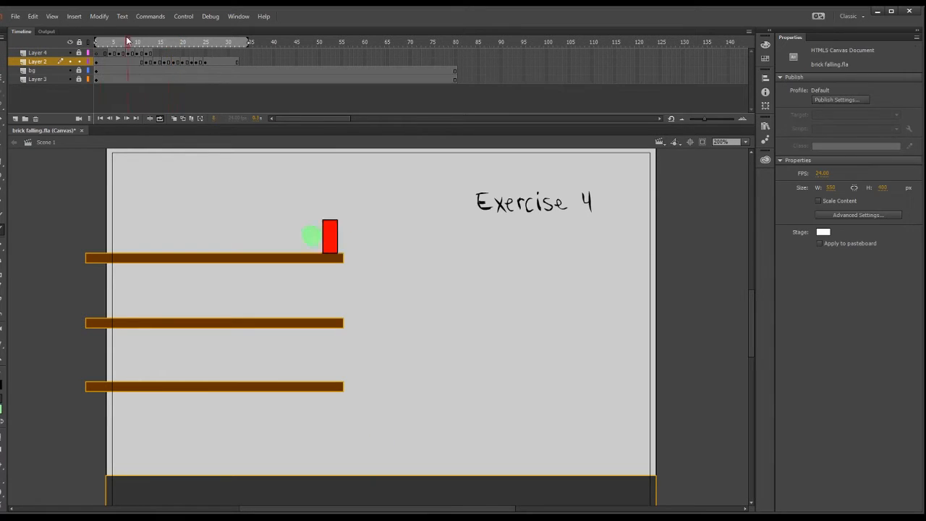
click(115, 118)
Move the brick layer above the ball layer and shorten the brick's hold so that it starts tipping at frame 11.
drag(249, 62, 148, 61)
drag(38, 62, 38, 50)
click(148, 42)
click(182, 118)
drag(147, 43, 148, 55)
click(149, 54)
key(shift+F5)
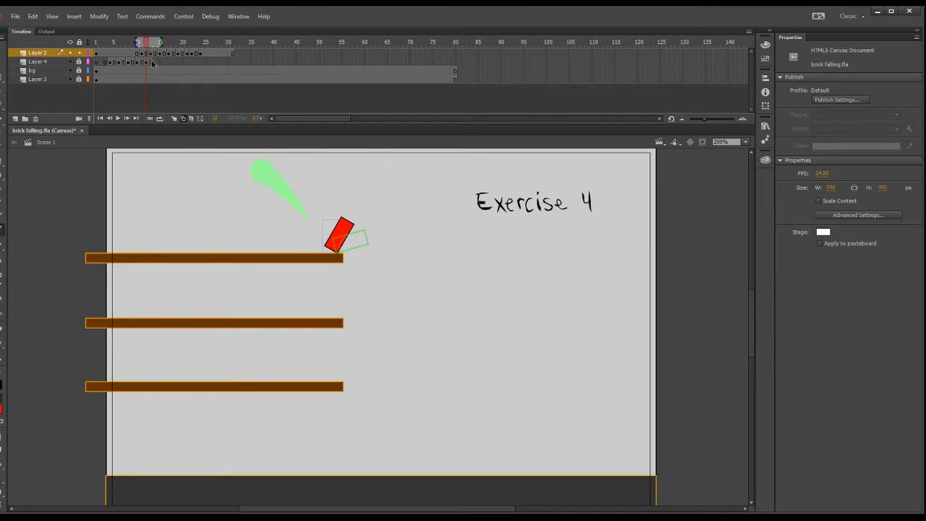
Shift the first tilted brick pose up and right, and move the next pose at frame 13 farther off the platform's edge.
click(148, 54)
key(q)
mouse_move(340, 235)
mouse_down()
mouse_move(347, 221)
mouse_move(350, 229)
mouse_up()
mouse_move(150, 44)
mouse_down()
mouse_move(168, 59)
mouse_move(138, 61)
mouse_move(151, 53)
mouse_up()
click(142, 62)
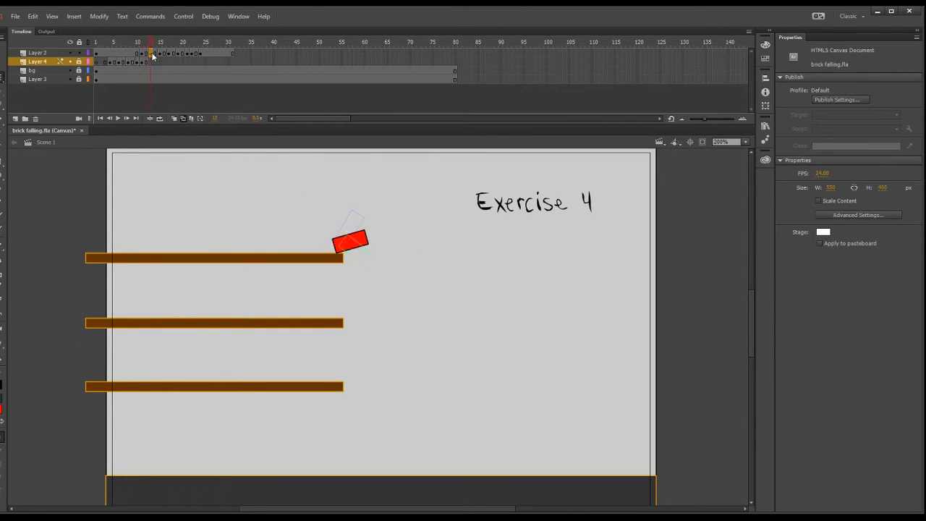
click(152, 54)
drag(351, 242, 378, 255)
Move the brick's landing pose at frame 17 right to about X 277, Y 290, and view the stage at 400%.
click(160, 53)
mouse_move(169, 43)
mouse_down()
mouse_move(161, 63)
mouse_move(169, 55)
mouse_up()
click(170, 54)
drag(376, 455, 395, 454)
scroll(398, 455, down, 3)
click(736, 141)
text(400)
key(Return)
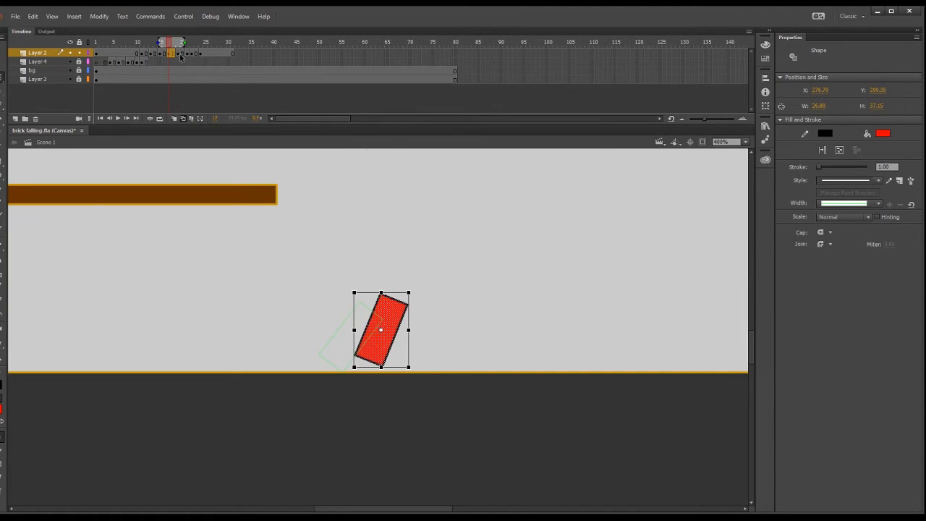
Trim the brick layer so it ends at frame 20, and save the file.
click(179, 54)
click(186, 54)
key(shift+F5)
drag(182, 44, 85, 45)
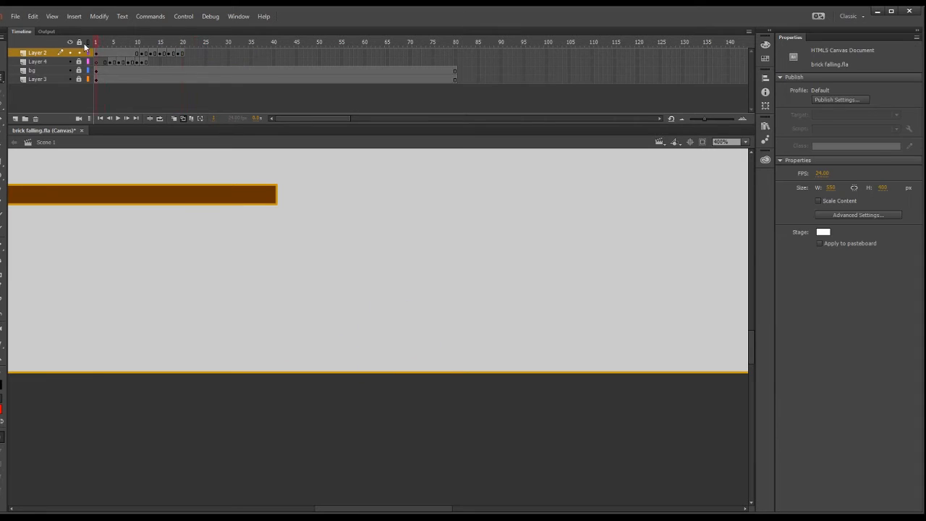
drag(156, 61, 182, 48)
key(ctrl+s)
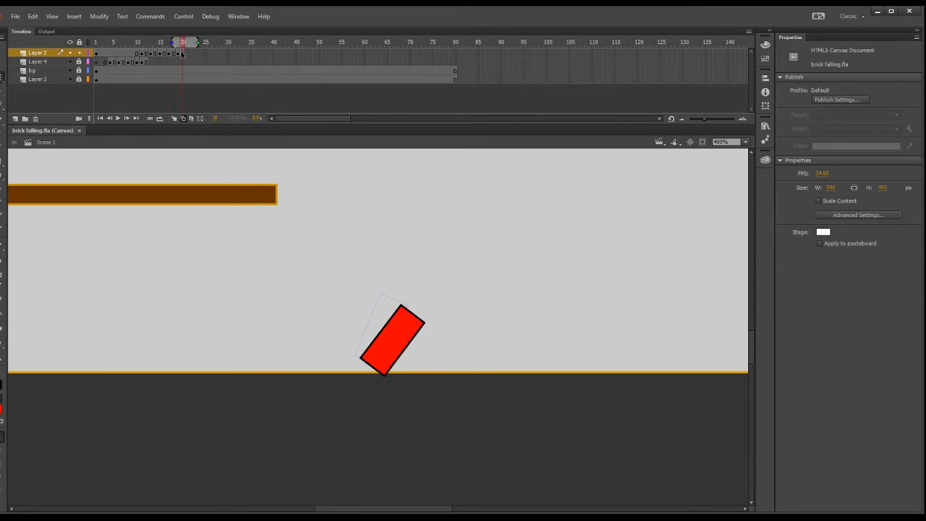
Rebuild the brick layer's keyframe at frame 19 and place the tilted brick with its lower corner on the ground at about X 274, Y 296.
click(169, 54)
click(178, 54)
drag(408, 329, 395, 329)
key(Delete)
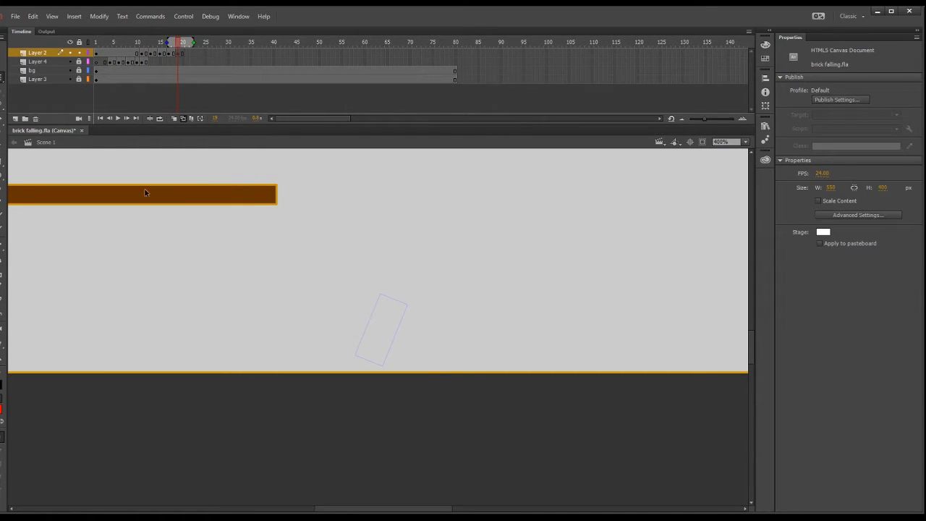
click(182, 53)
click(180, 54)
key(shift+F5)
click(179, 52)
key(shift+F5)
click(178, 53)
key(F6)
drag(411, 291, 391, 328)
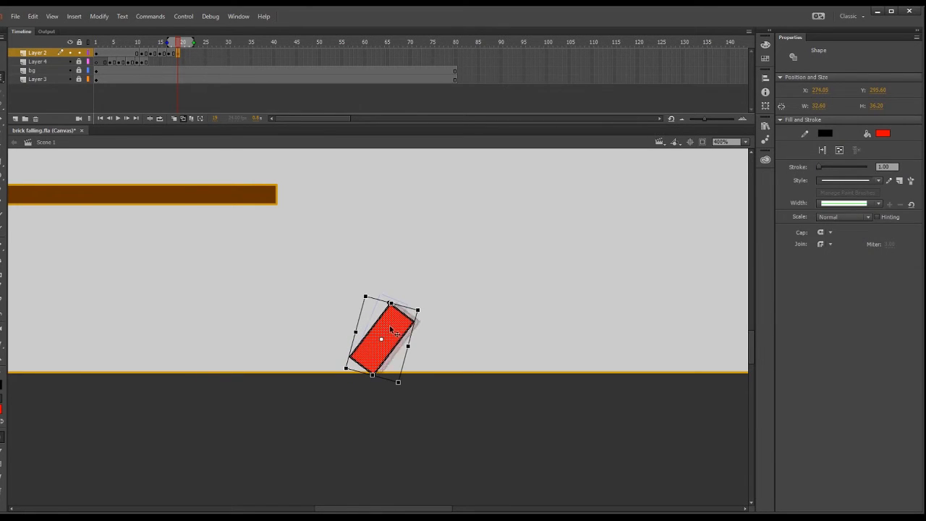
Draw branching crack lines across the lower part of the brick at frame 19 with the Pencil tool.
click(3, 229)
key(y)
drag(376, 366, 363, 361)
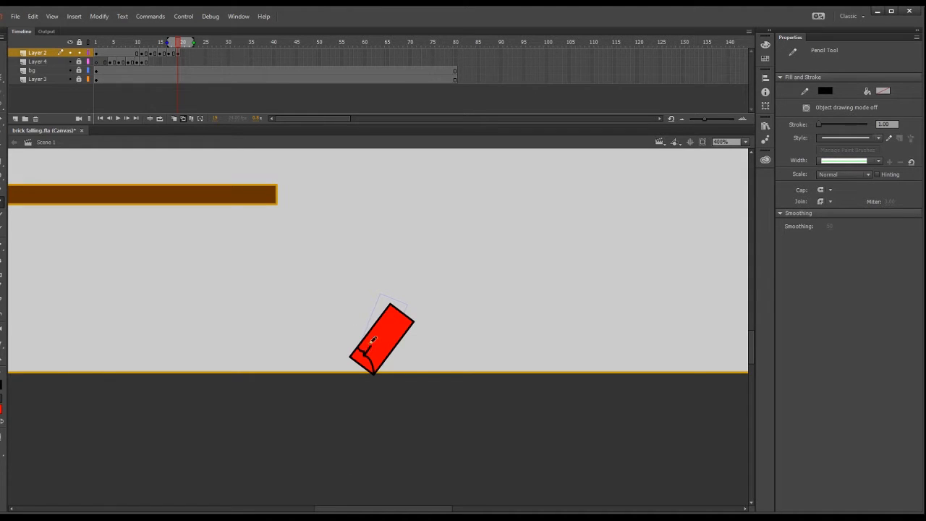
drag(180, 45, 179, 63)
Add a keyframe at frame 21 and rotate the cracked brick flat onto the ground at about X 277, Y 318.
click(187, 52)
key(F6)
key(q)
drag(416, 301, 441, 368)
key(Down)
key(Down)
key(Down)
key(Down)
key(Down)
key(Down)
key(Down)
key(Down)
key(Down)
key(Down)
key(Down)
key(Down)
key(Down)
key(Right)
key(Right)
key(Right)
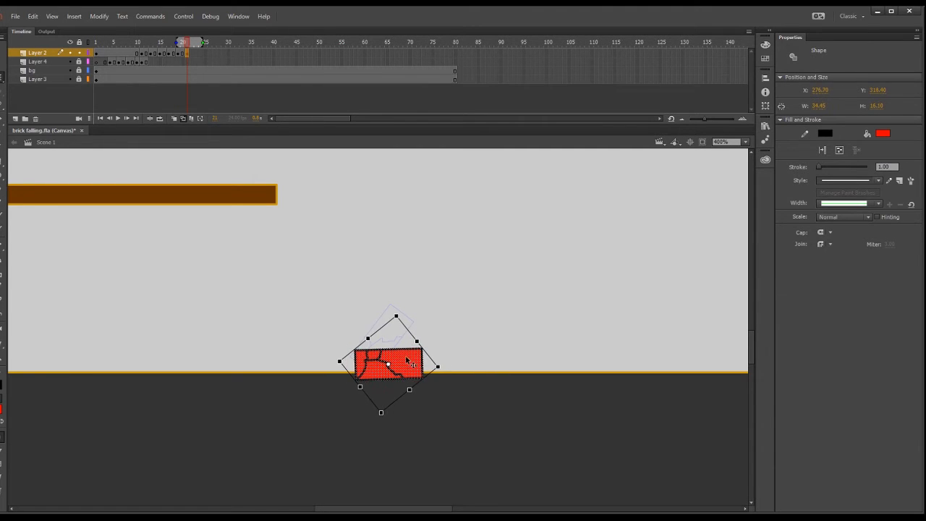
click(438, 346)
Hold the flat pose one more frame, add a keyframe at frame 23, and move the cracked brick aside up and to the right.
click(187, 54)
key(F5)
key(period)
key(period)
click(195, 55)
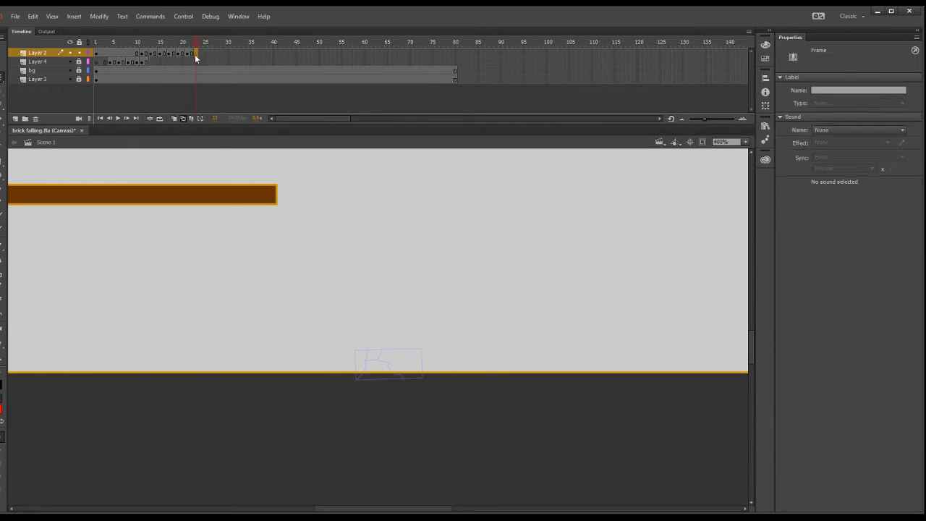
key(F6)
drag(376, 367, 506, 307)
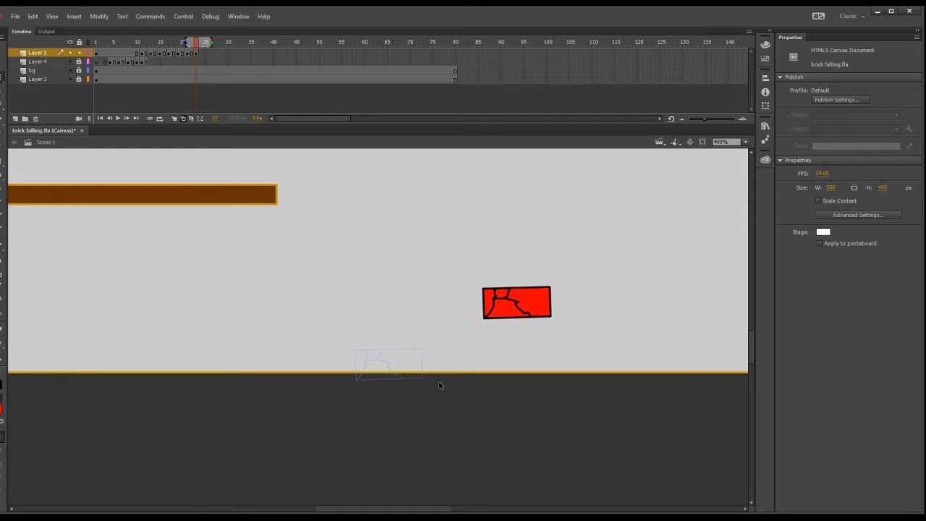
key(y)
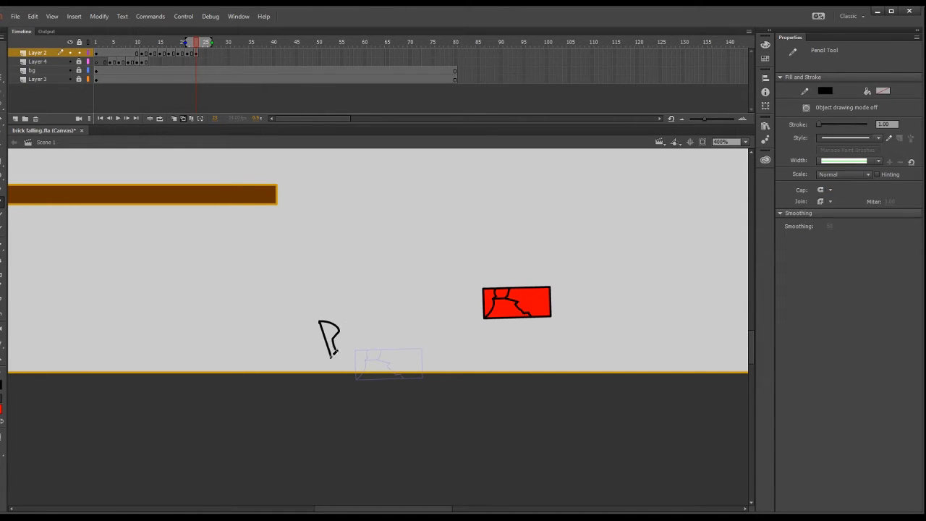
drag(356, 367, 353, 372)
drag(353, 372, 387, 373)
drag(380, 347, 390, 368)
click(3, 64)
drag(304, 293, 444, 401)
key(Delete)
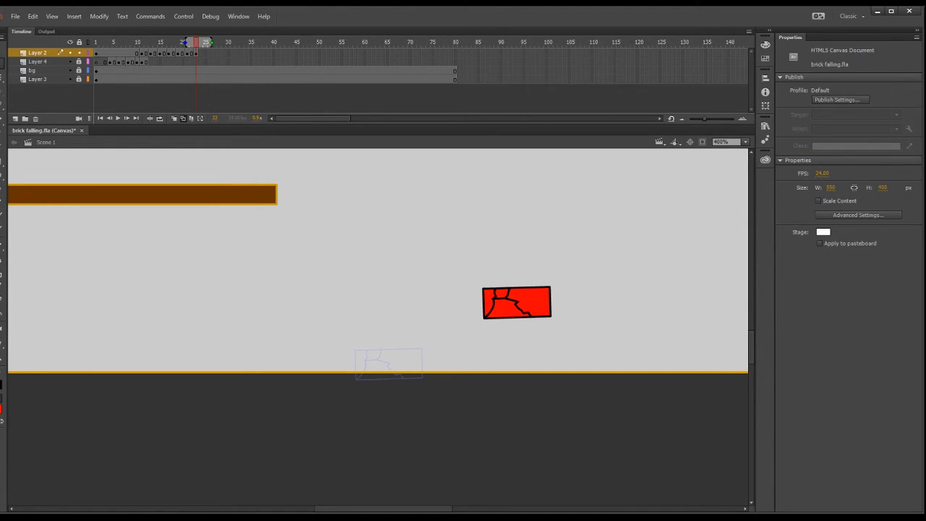
Copy the left shard of the cracked brick and place the duplicate to the left of the outlined previous pose.
drag(494, 277, 472, 307)
key(ctrl+c)
click(345, 269)
key(ctrl+v)
mouse_move(380, 327)
mouse_down()
mouse_move(351, 355)
mouse_move(354, 338)
mouse_move(329, 345)
mouse_up()
key(q)
Copy the lower middle fragment of the cracked brick and set it on the ground at about X 272, Y 323.
click(2, 106)
mouse_move(472, 331)
mouse_down()
mouse_move(491, 312)
mouse_move(519, 301)
mouse_move(505, 321)
mouse_up()
key(ctrl+c)
click(427, 311)
key(ctrl+v)
mouse_move(376, 327)
mouse_down()
mouse_move(377, 368)
mouse_move(369, 367)
mouse_up()
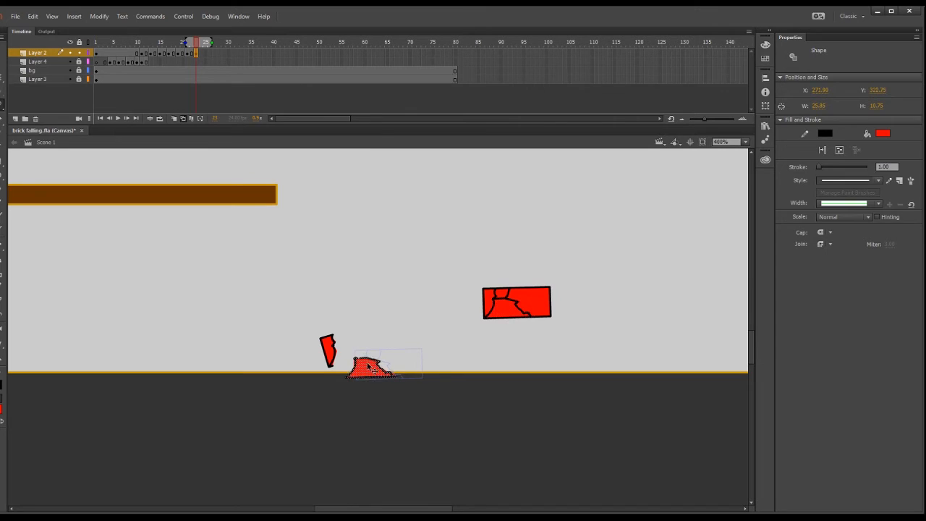
Copy the large right fragment of the cracked brick and set it on the ground right of the middle fragment.
click(463, 340)
mouse_move(544, 329)
mouse_down()
mouse_move(530, 316)
mouse_move(553, 319)
mouse_up()
key(ctrl+c)
click(497, 396)
key(ctrl+v)
drag(375, 325, 412, 360)
Copy the small top chip of the cracked brick and place it above the middle fragment.
click(337, 308)
drag(490, 282, 511, 287)
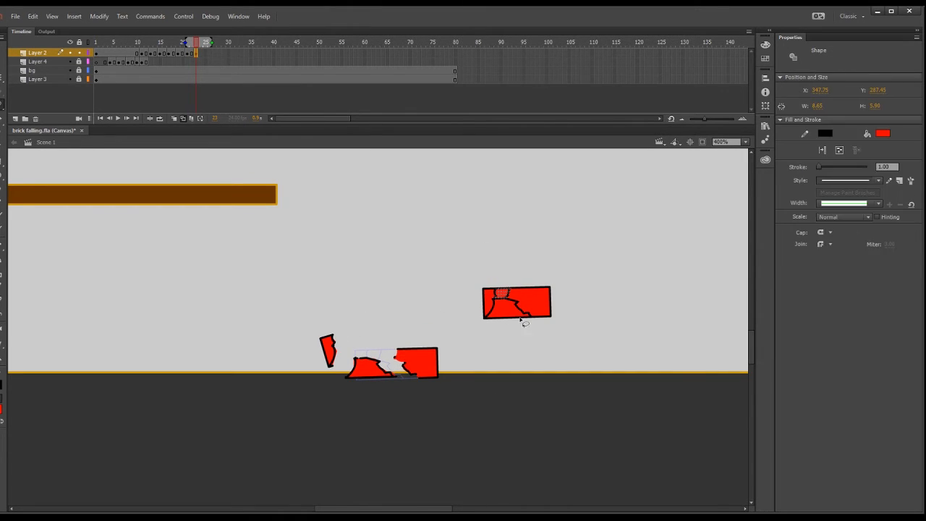
key(ctrl+c)
click(499, 391)
key(ctrl+v)
drag(378, 327, 375, 350)
Delete the leftover cracked brick and lower the left shard to ground level beside the other fragments.
click(428, 308)
mouse_move(459, 266)
mouse_down()
mouse_move(543, 339)
mouse_move(466, 311)
mouse_up()
key(Delete)
mouse_move(196, 44)
mouse_down()
mouse_move(204, 49)
mouse_move(196, 49)
mouse_up()
mouse_move(299, 324)
mouse_down()
mouse_move(332, 353)
mouse_move(389, 349)
mouse_up()
click(2, 77)
drag(377, 352, 377, 355)
mouse_move(387, 337)
mouse_down()
mouse_move(400, 366)
mouse_move(434, 369)
mouse_up()
click(2, 106)
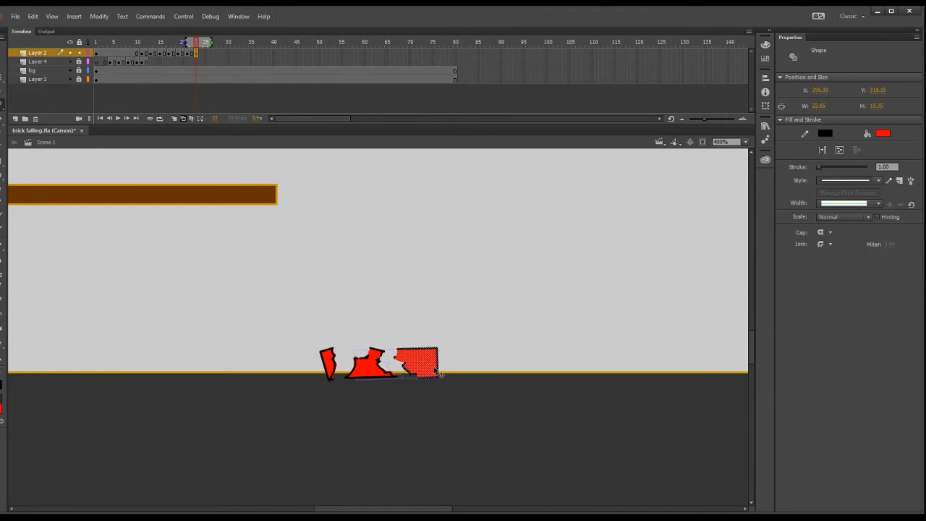
Extend the brick layer to frame 24 and loop playback from frame 1 to 24 with the stage at 200%.
mouse_move(196, 44)
mouse_down()
mouse_move(153, 56)
mouse_move(200, 53)
mouse_move(95, 42)
mouse_up()
key(F6)
key(ctrl+1)
click(745, 142)
click(160, 118)
click(183, 118)
drag(108, 42, 202, 42)
click(117, 118)
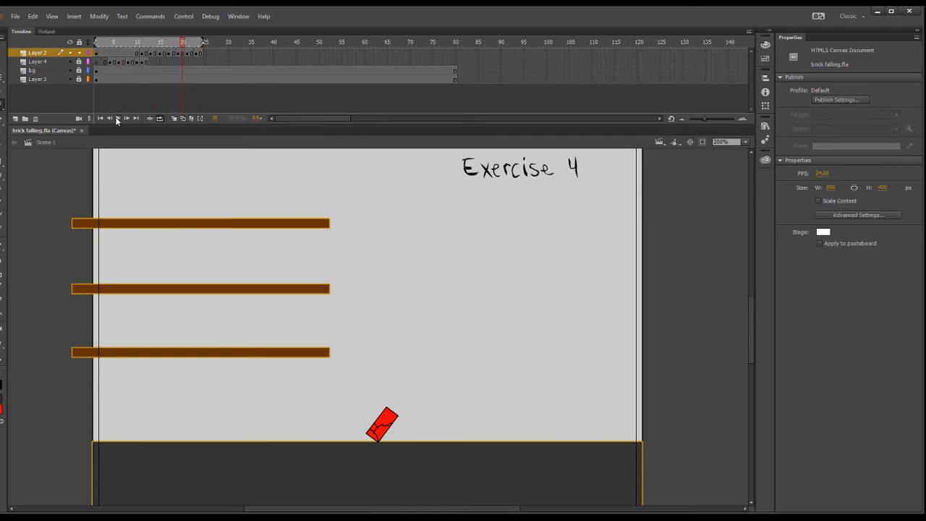
Add a keyframe at frame 25 and tip the left shard flat onto the ground farther left, using onion skin outlines as a guide.
click(206, 53)
key(ctrl+=)
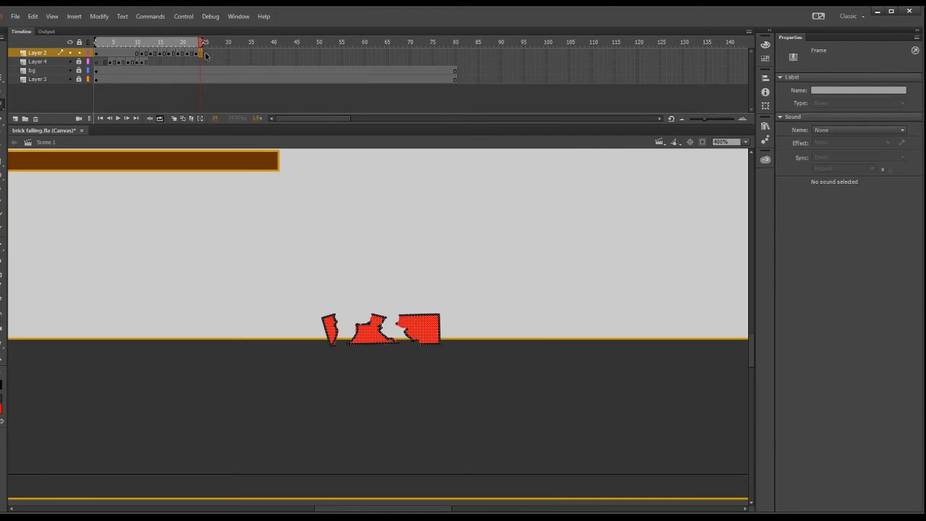
key(q)
drag(291, 276, 340, 374)
drag(331, 330, 302, 325)
key(alt+shift+o)
drag(341, 301, 400, 370)
click(338, 281)
Shift the middle fragment slightly left and the large fragment slightly right at frame 25.
key(l)
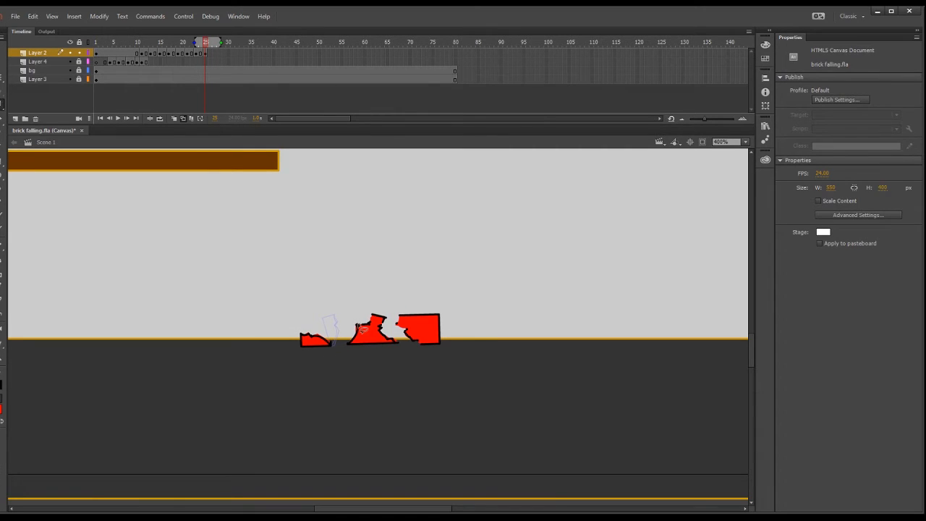
drag(345, 301, 353, 347)
drag(377, 340, 373, 340)
mouse_move(392, 303)
mouse_down()
mouse_move(388, 329)
mouse_move(399, 309)
mouse_move(439, 330)
mouse_up()
Separate the small chip from the middle fragment, tilting it in the first broken pose and dropping it between the larger fragments at frame 25.
drag(206, 43, 201, 45)
click(200, 53)
click(345, 260)
mouse_move(361, 308)
mouse_down()
mouse_move(363, 317)
mouse_move(391, 310)
mouse_up()
mouse_move(379, 324)
mouse_down()
mouse_move(403, 349)
mouse_move(396, 352)
mouse_move(405, 334)
mouse_up()
key(.)
Add a keyframe at frame 27 and settle the small chip slightly farther right on the ground.
key(q)
click(213, 53)
key(F6)
click(332, 246)
key(l)
click(218, 53)
key(F6)
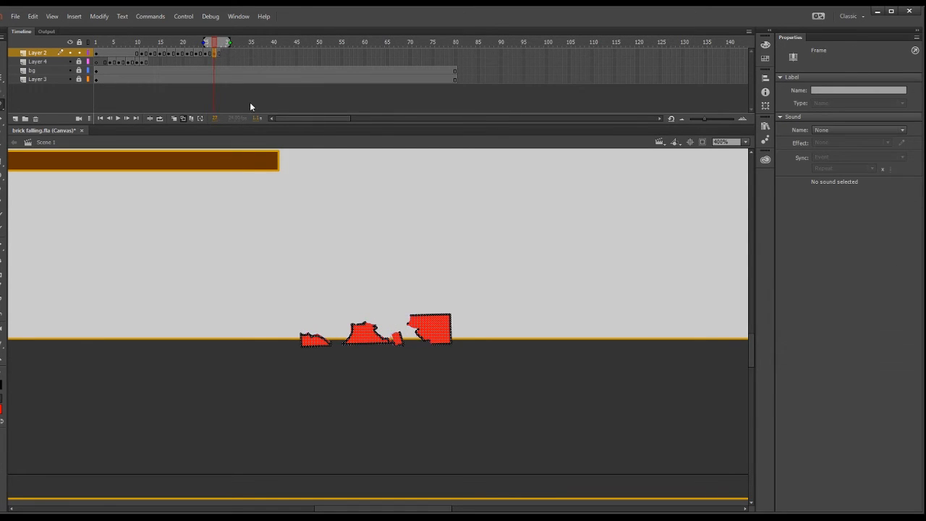
Extend the brick layer to frame 35 and trim the bg layer and Layer 3 to end at frame 35.
mouse_move(214, 42)
mouse_down()
mouse_move(112, 34)
mouse_move(224, 42)
mouse_up()
click(252, 53)
key(F5)
drag(459, 79, 255, 70)
right_click(287, 70)
click(299, 92)
key(ctrl+z)
key(shift+F5)
Close the fragments' missing outlines with the Pencil tool at frame 23 and erase the stray edges.
click(174, 54)
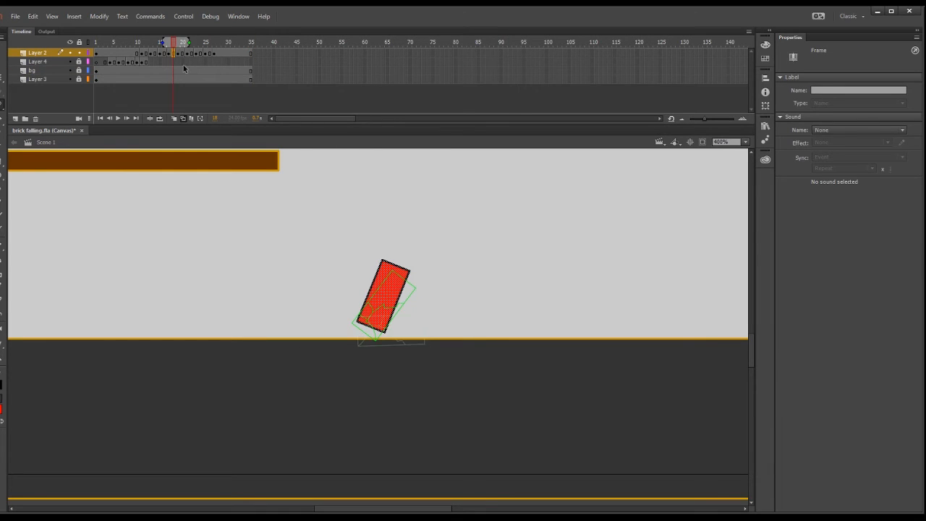
click(186, 53)
key(.)
key(.)
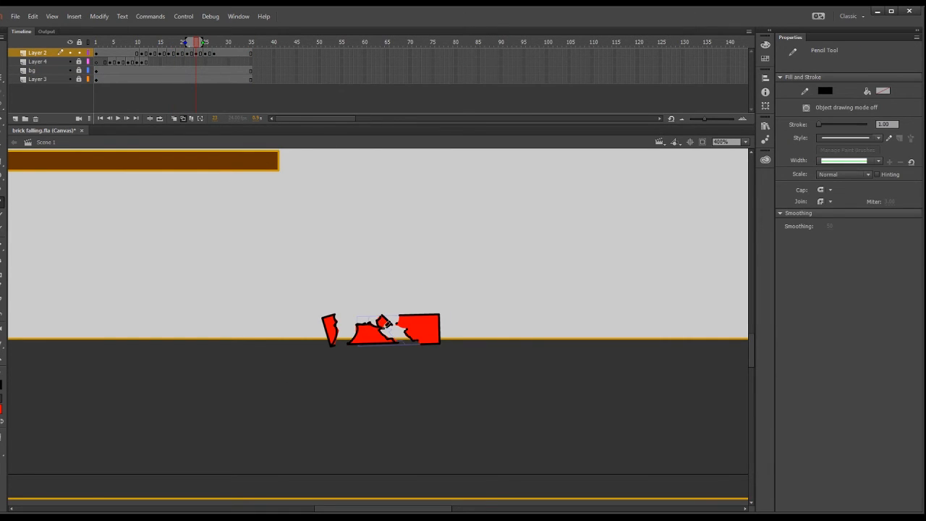
key(v)
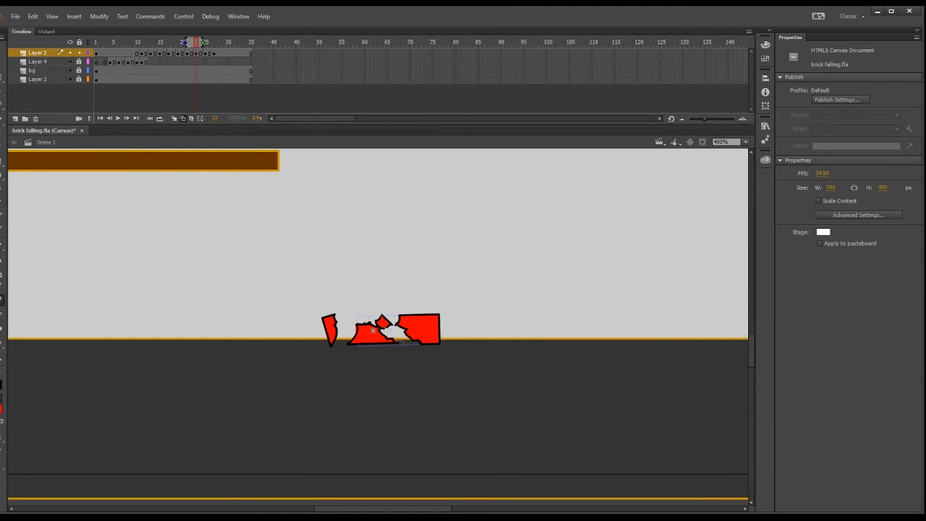
key(y)
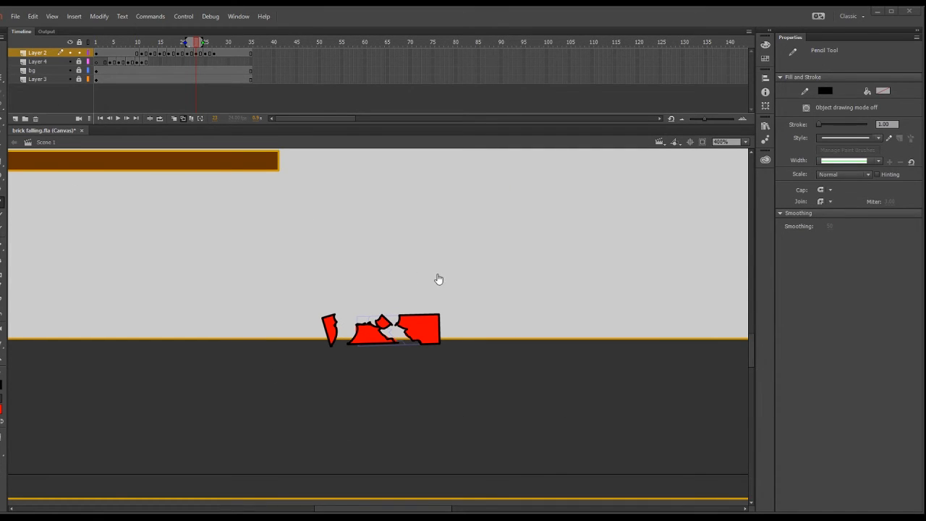
key(v)
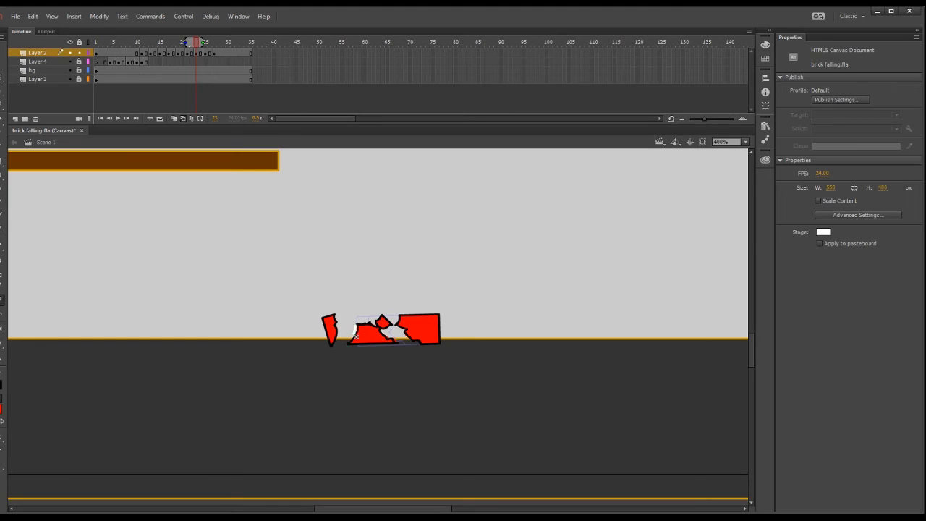
Complete the outlines of the shard, middle fragment, chip and large fragment at frame 25, and erase the stray line ends.
key(period)
key(period)
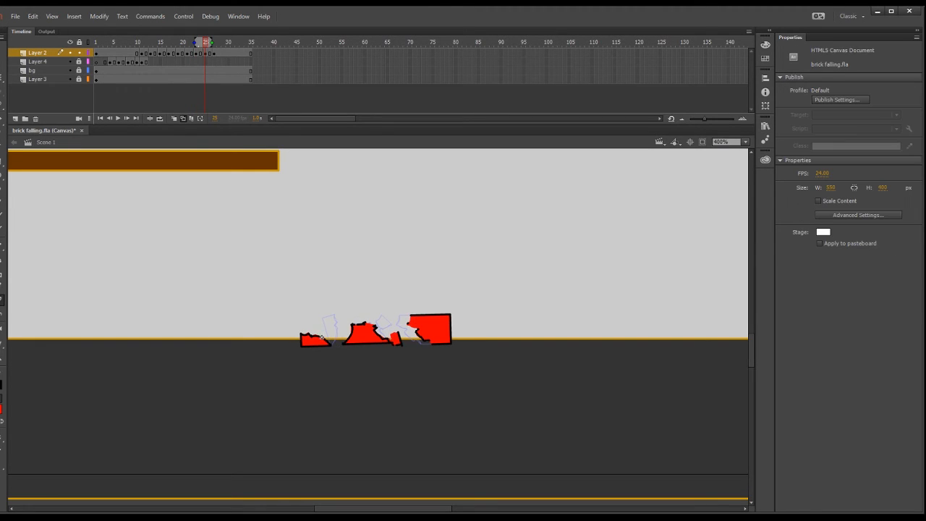
click(2, 203)
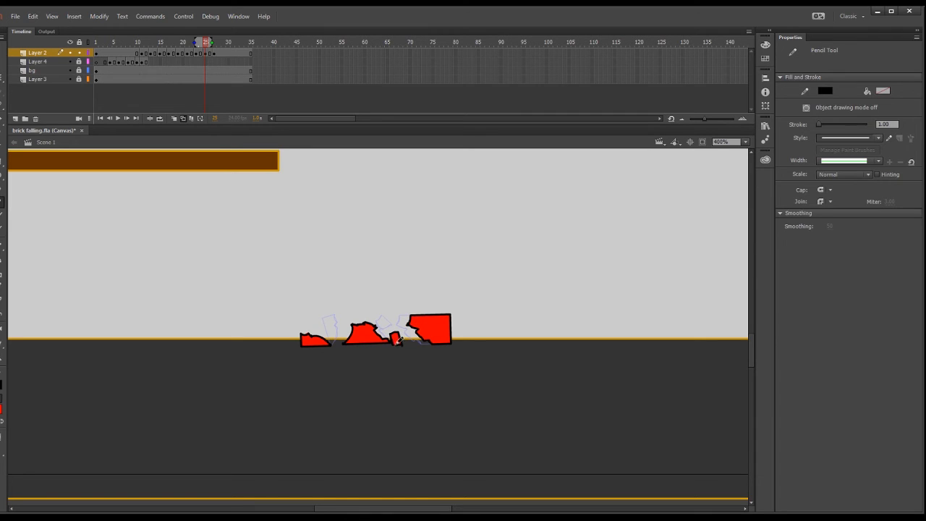
key(e)
Redraw the broken edges of the four fragments at frame 27 and erase the excess line bits.
click(214, 53)
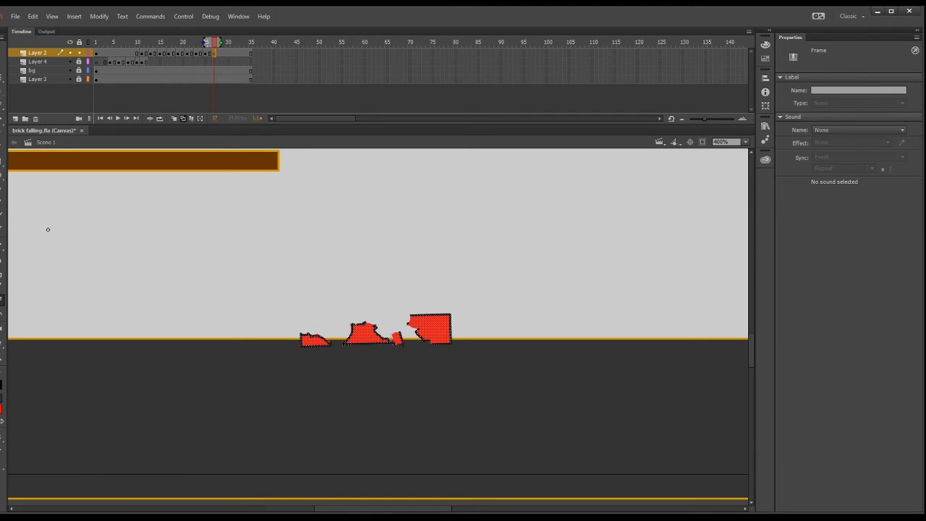
key(y)
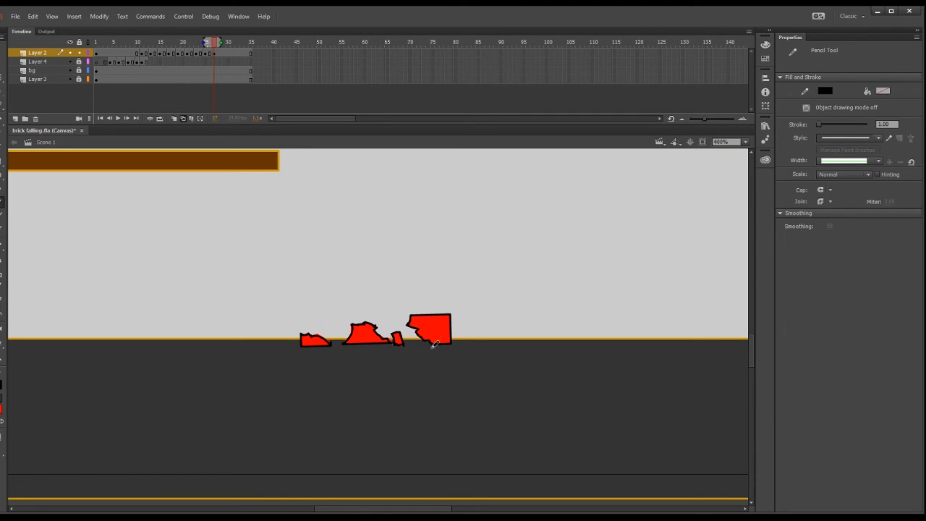
key(v)
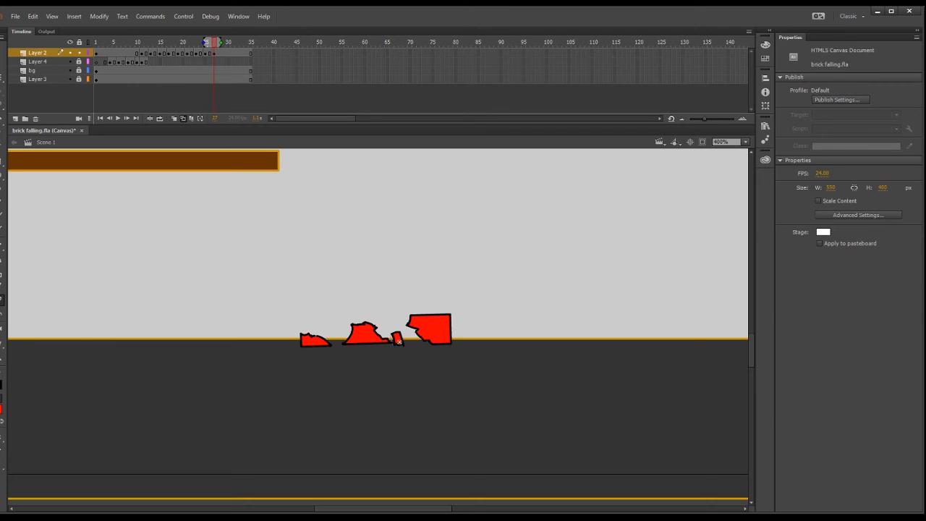
key(y)
Fit the whole stage in view and play the animation in a loop from frame 1 to 35.
key(ctrl+2)
click(160, 118)
drag(204, 43, 95, 43)
drag(220, 43, 268, 44)
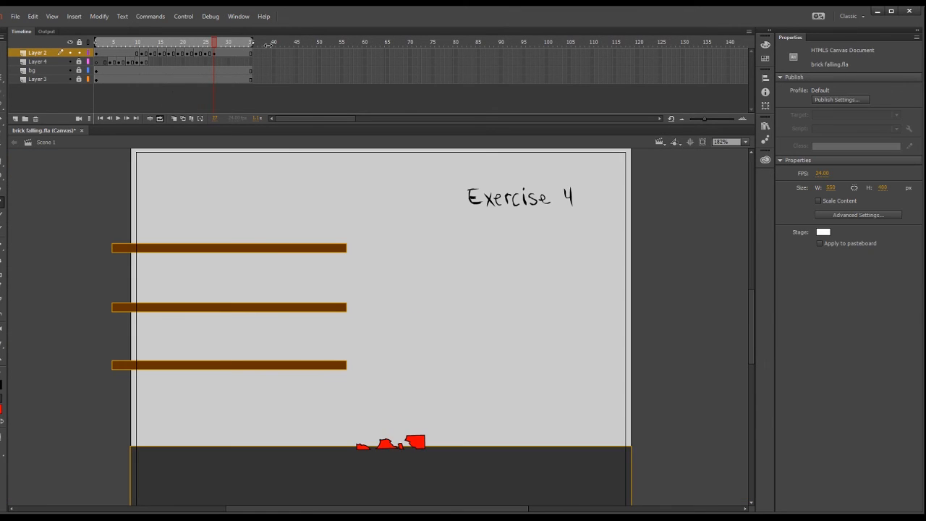
click(119, 118)
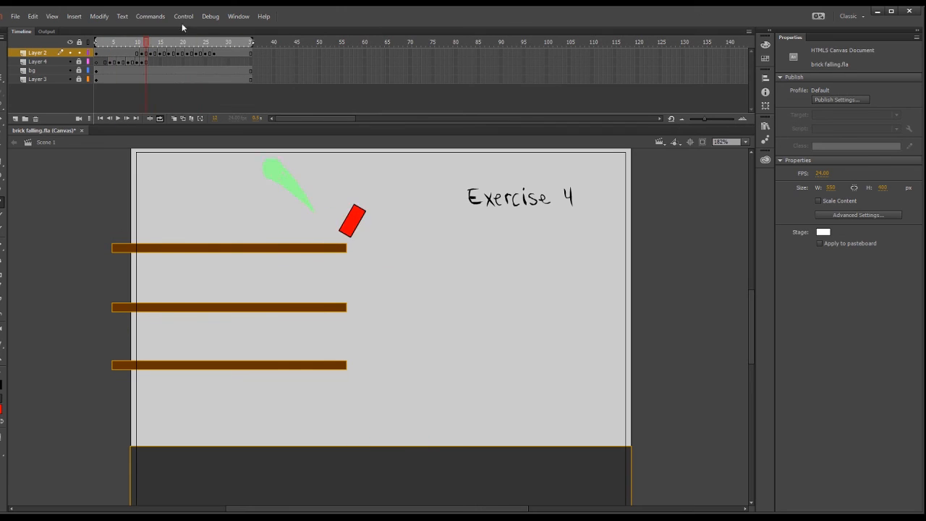
Nudge the small chip slightly left at frame 27 with the stage at 400% and onion skin on.
key(ctrl+4)
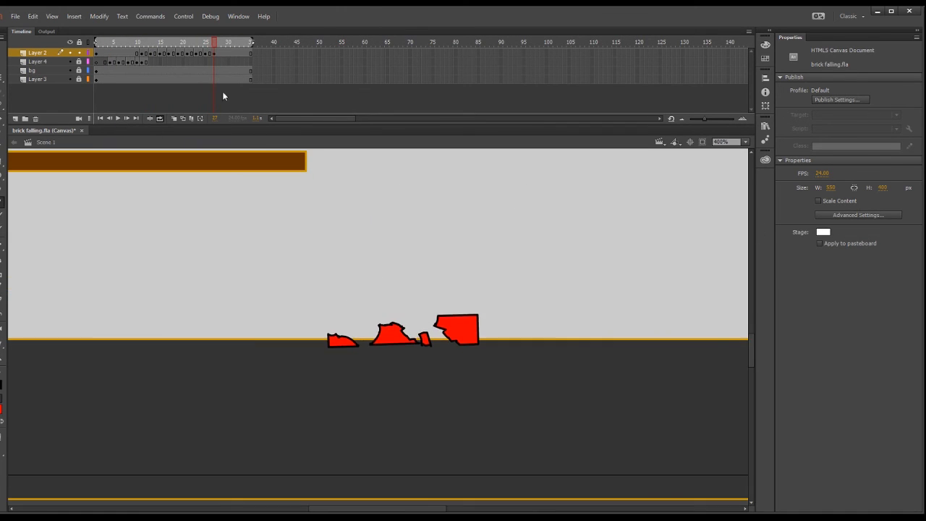
click(205, 54)
click(424, 340)
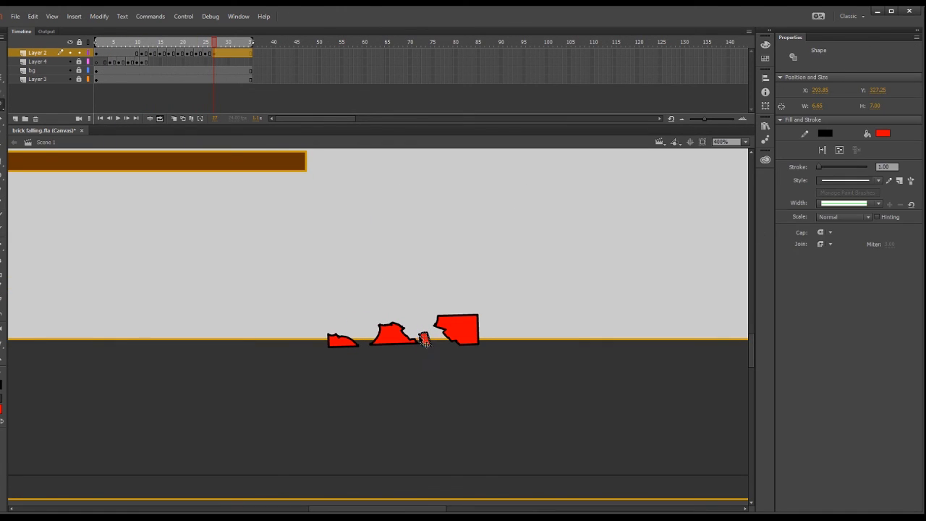
click(174, 118)
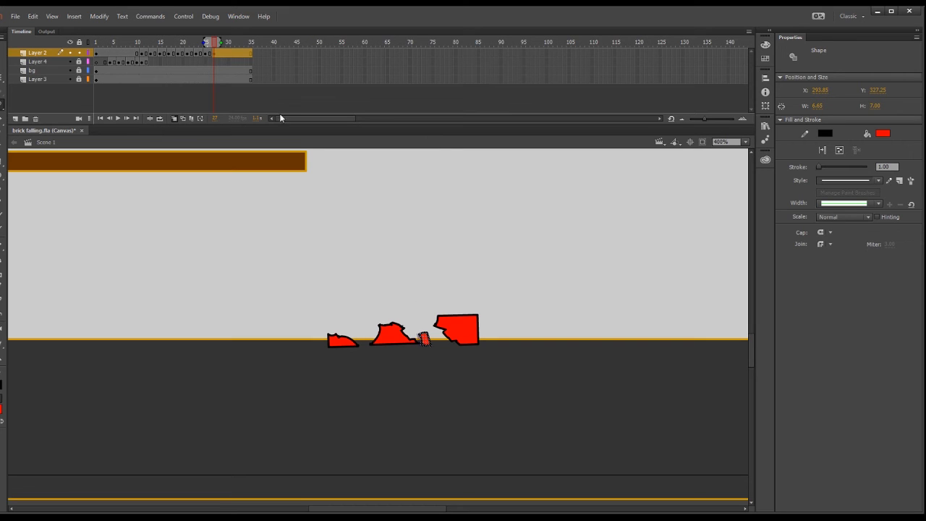
drag(426, 340, 423, 340)
Review the full animation with the stage at 200% and test the movie.
click(745, 143)
click(727, 221)
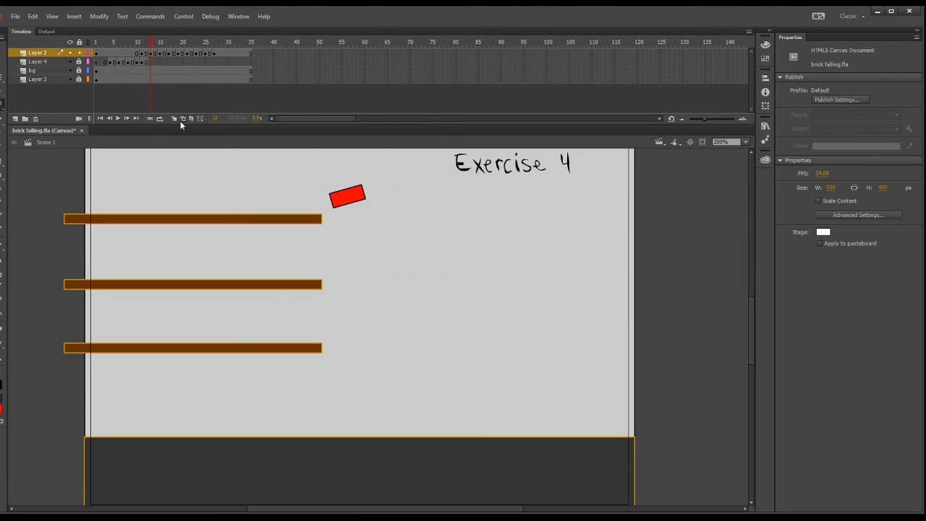
drag(752, 340, 751, 335)
key(b)
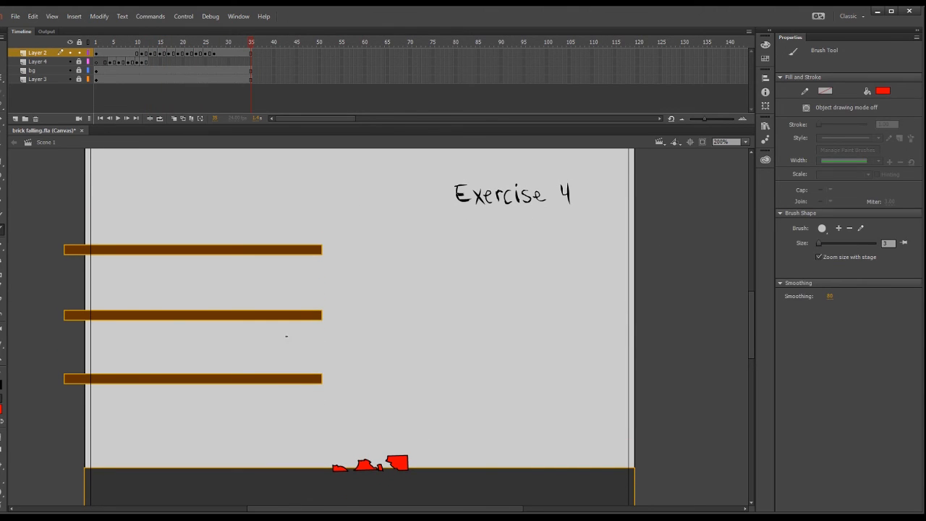
key(ctrl+Return)
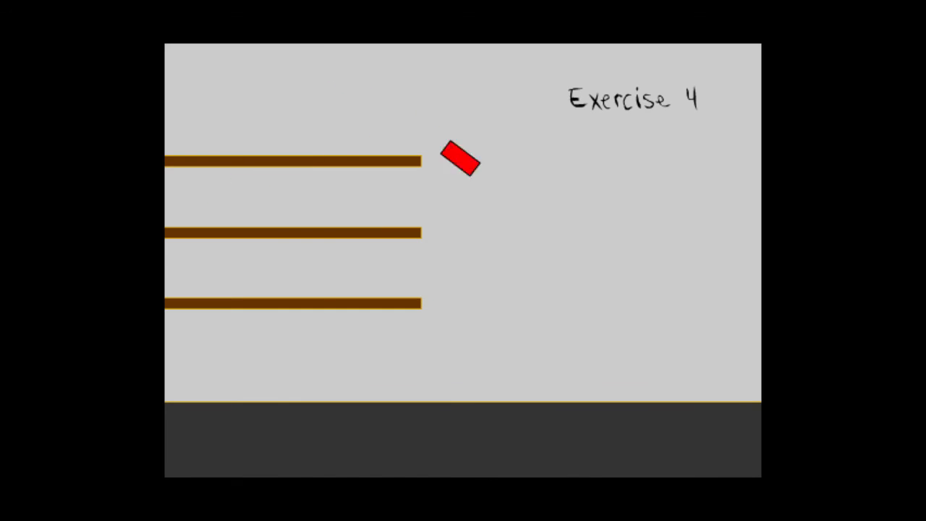